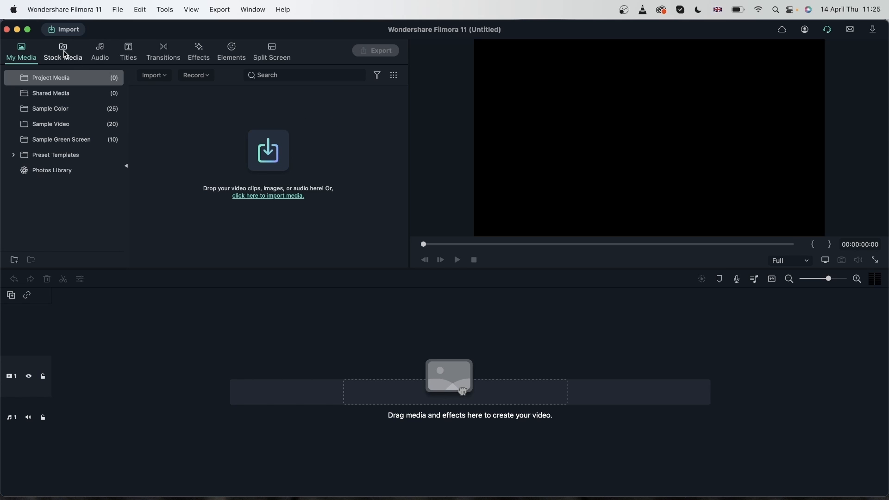
Browse the downloaded stock media for the river waterfall clip and view its properties
click(62, 49)
click(70, 94)
scroll(303, 222, down, 5)
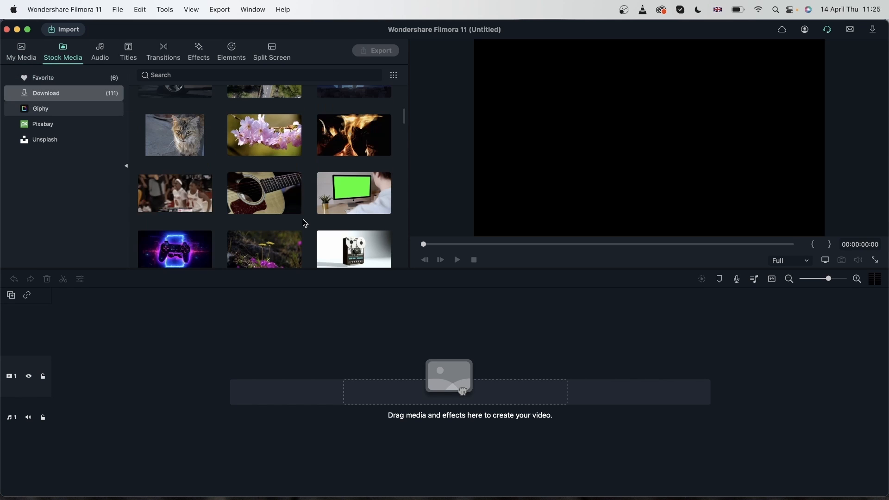
scroll(305, 224, down, 10)
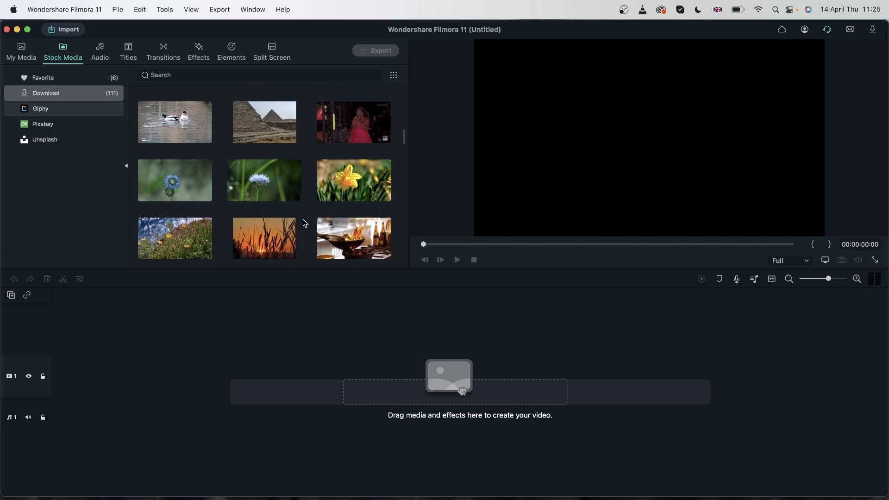
click(175, 172)
right_click(186, 173)
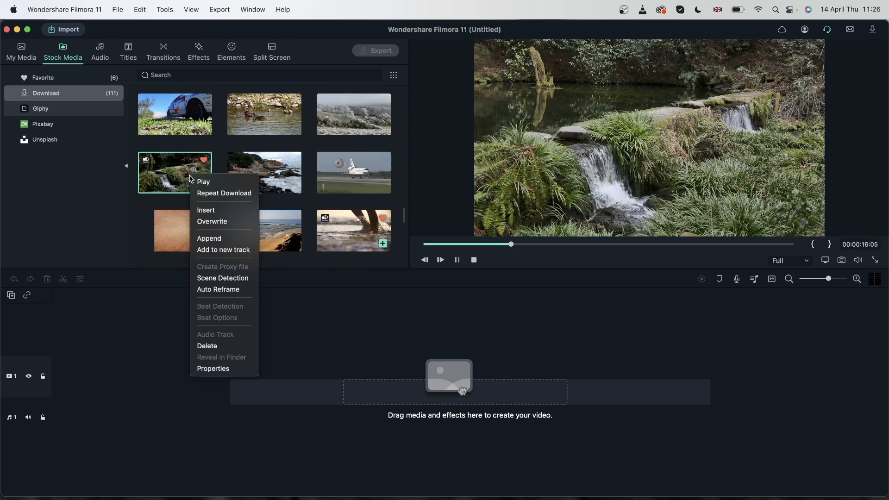
click(220, 367)
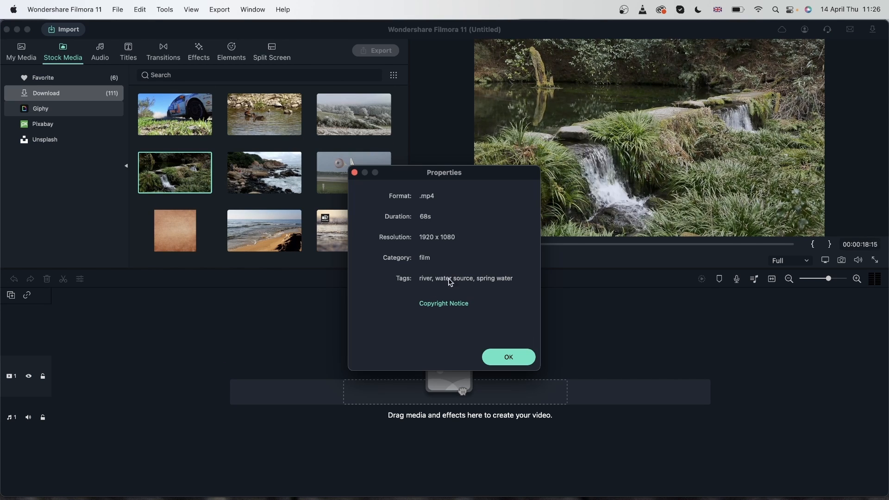
click(508, 356)
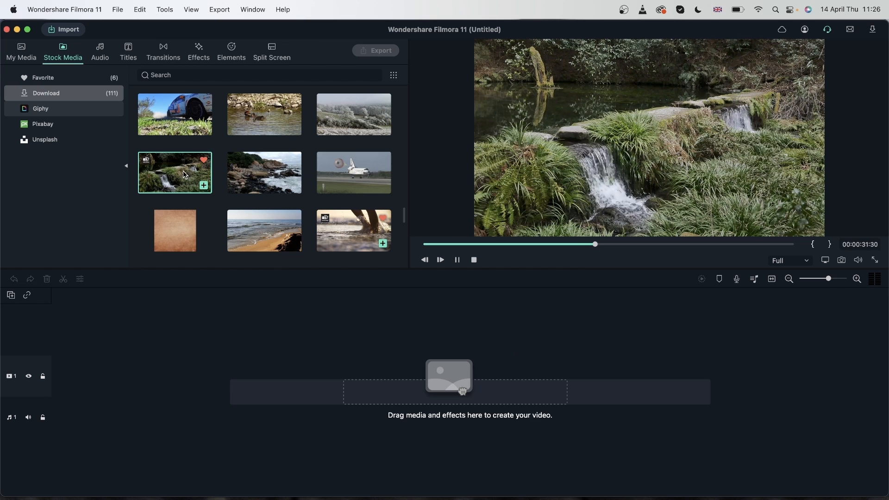
Place the river waterfall clip at the start of the first video track, matching the project to the media's 1920x1080 59.94fps
drag(176, 173, 56, 388)
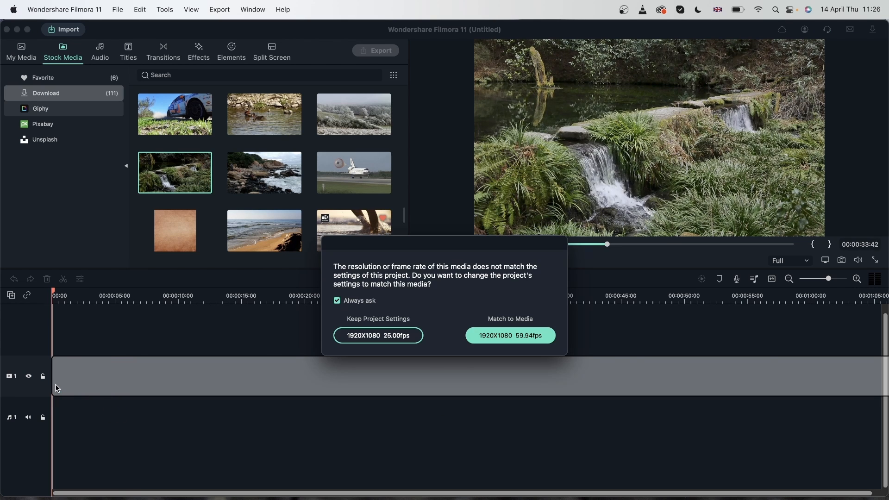
click(519, 334)
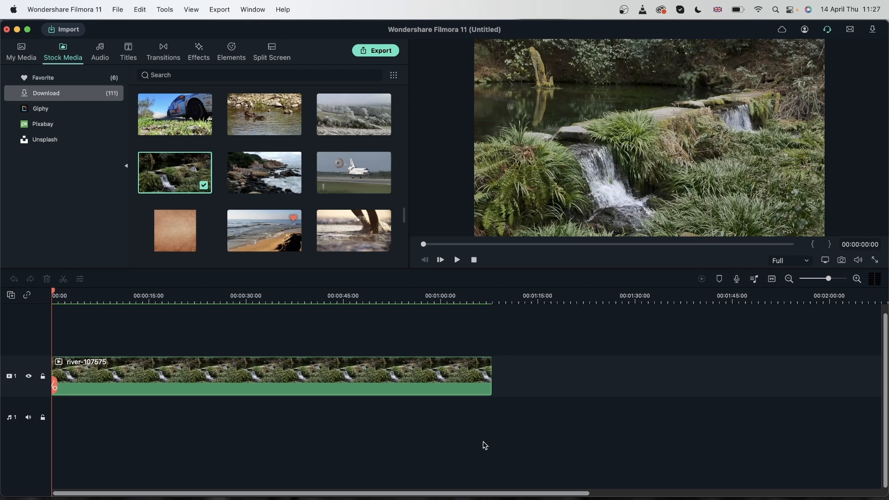
Place the Sunset filter on the second video track above the river clip, starting at about 19 seconds
click(194, 59)
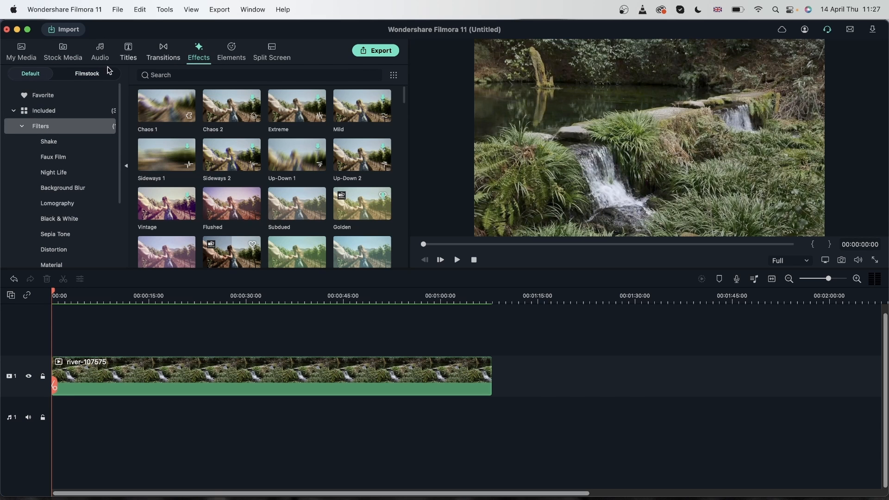
scroll(60, 199, down, 3)
click(70, 210)
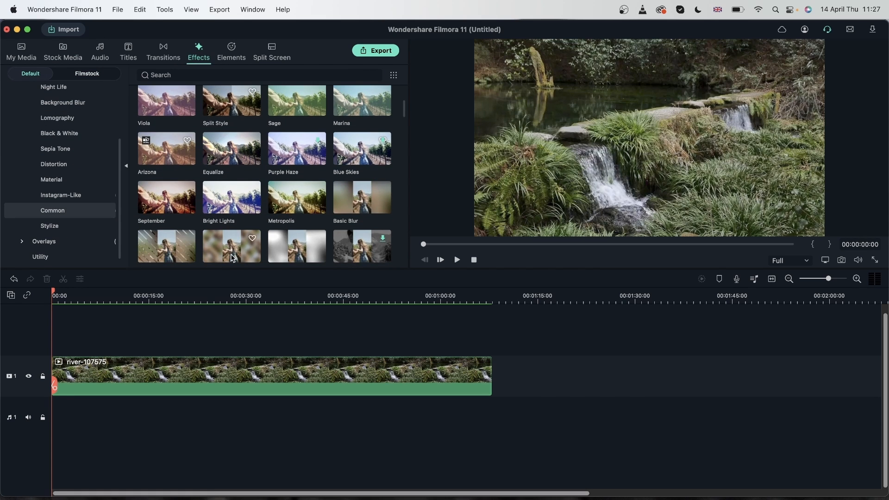
scroll(278, 194, down, 5)
scroll(284, 198, down, 5)
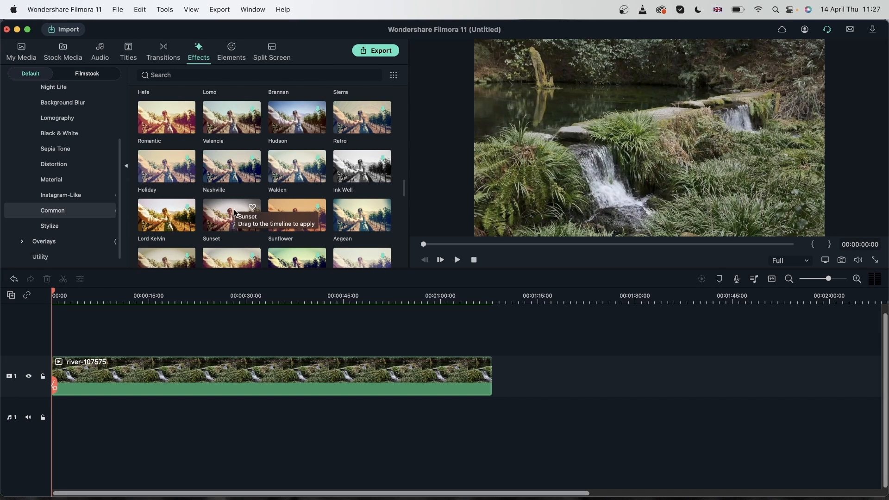
drag(232, 213, 178, 321)
Play the timeline from about 16 seconds and check the picture where the Sunset filter starts
click(155, 299)
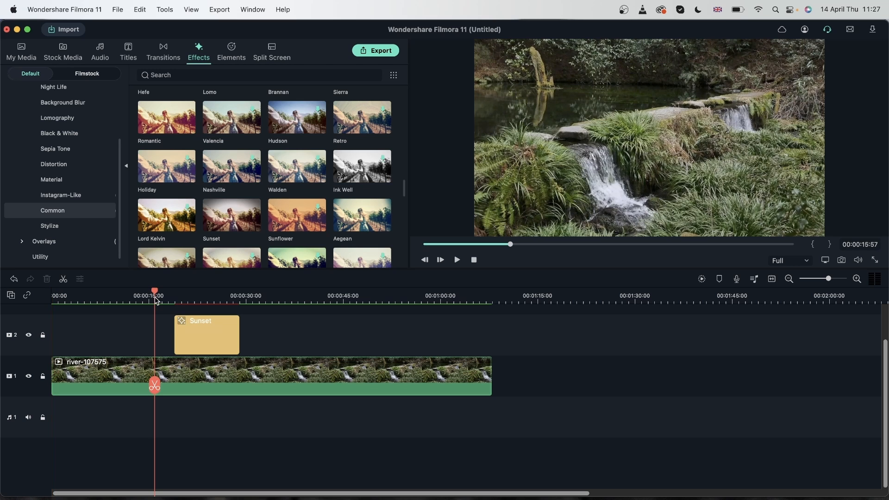
key(space)
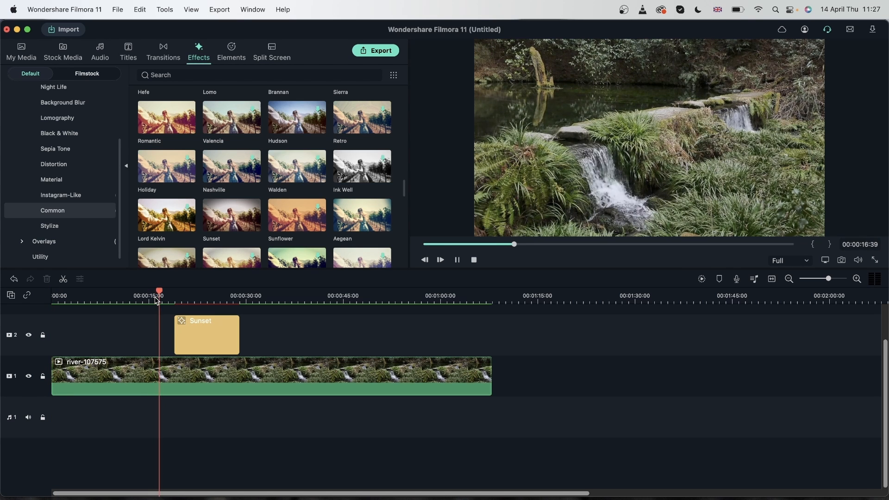
click(174, 300)
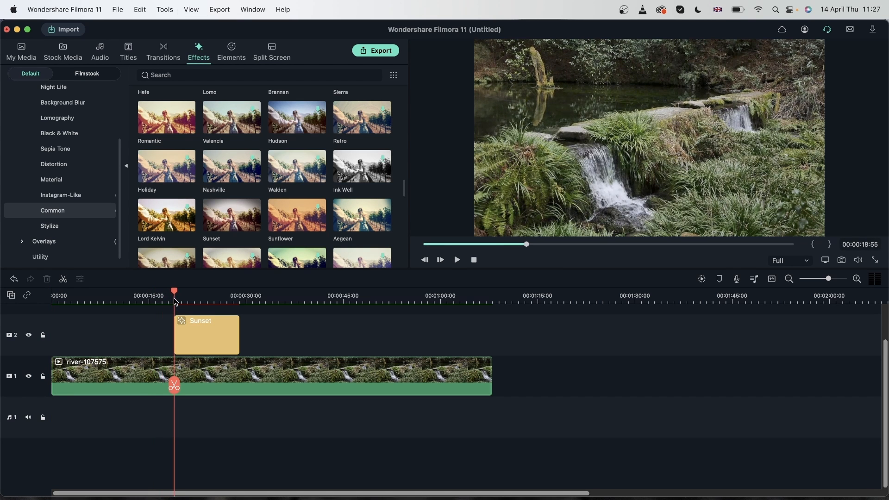
click(191, 334)
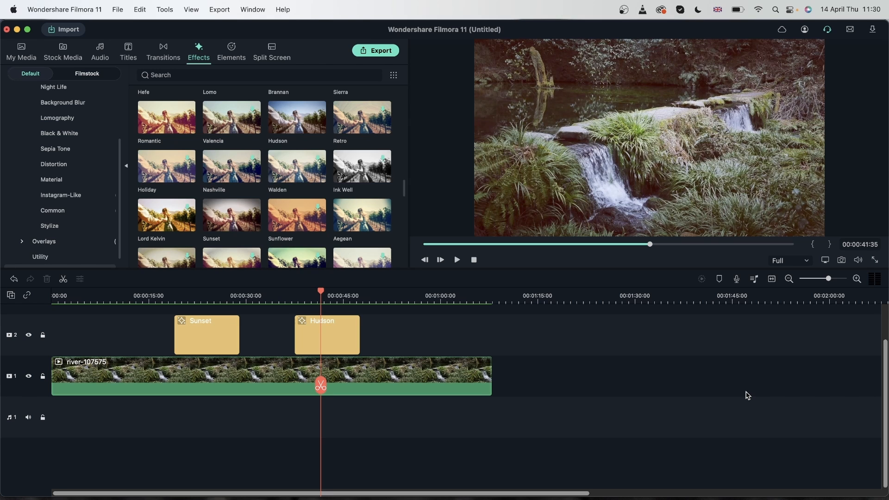
Delete the Sunset and Hudson filters from the second video track
drag(320, 324, 389, 331)
drag(444, 329, 139, 317)
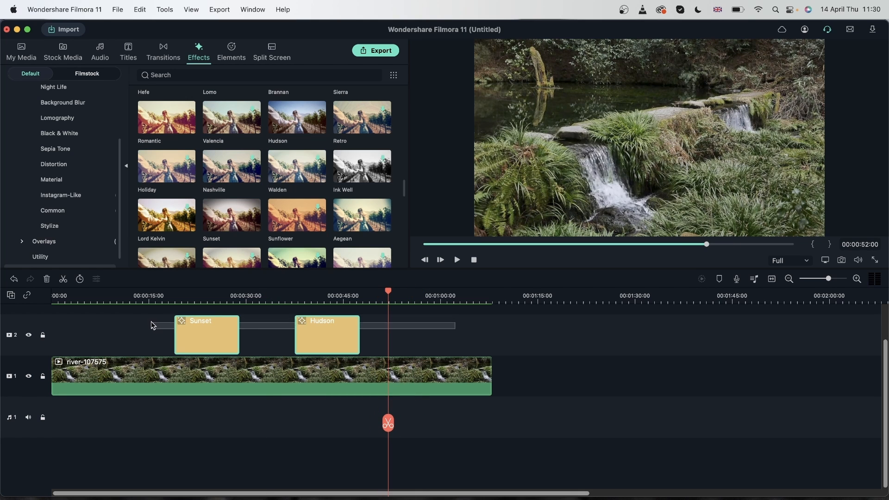
click(46, 279)
Duplicate the river clip and move the copy onto the second video track, directly above the original
click(221, 388)
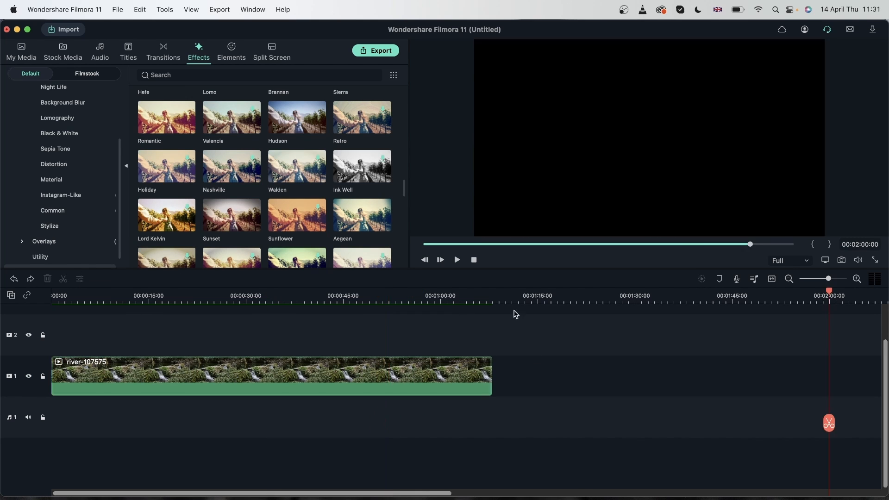
click(502, 298)
key(super+v)
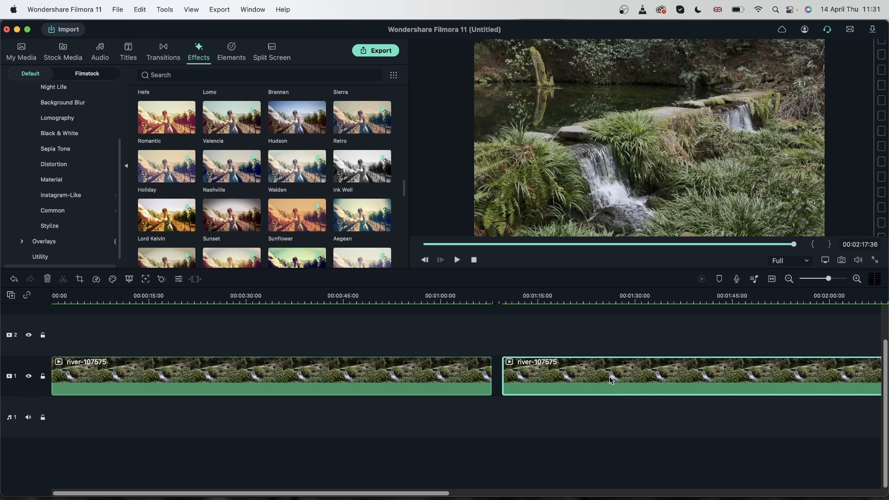
drag(609, 377, 158, 336)
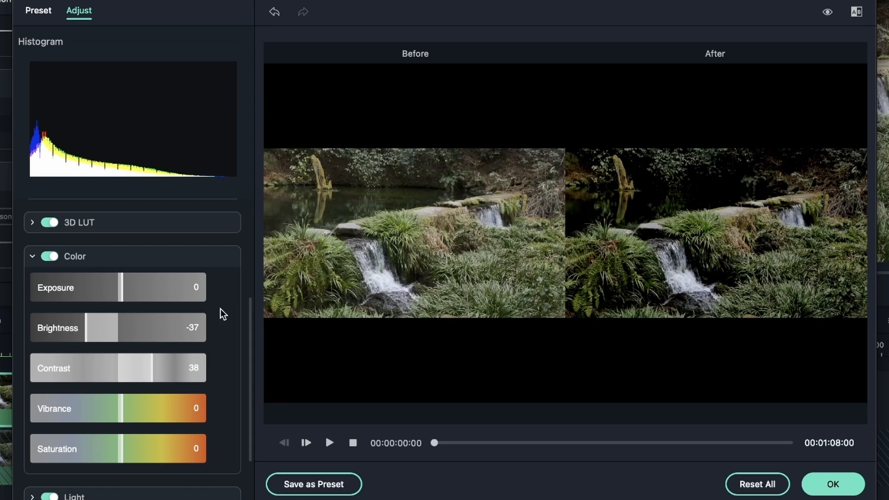
In the upper river clip's advanced color tuning, set Vibrance to -19, Shadows to -26 and Highlights to 22
scroll(220, 309, down, 3)
drag(185, 343, 101, 361)
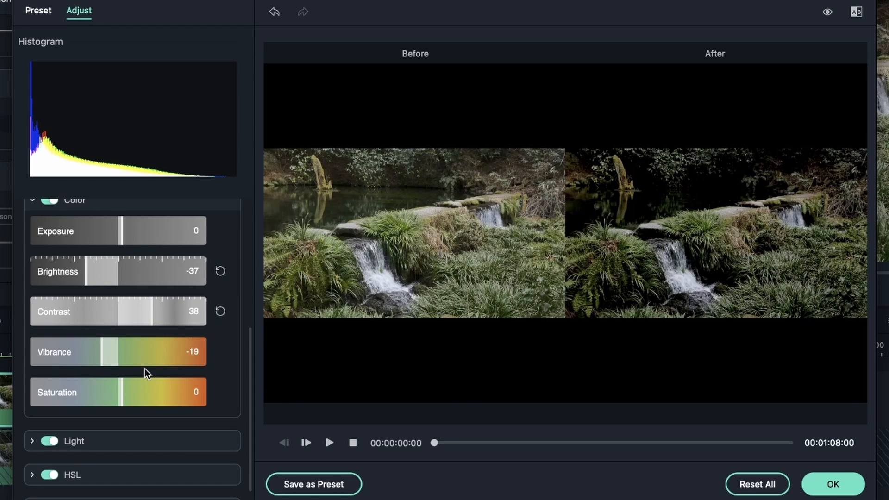
scroll(148, 363, down, 1)
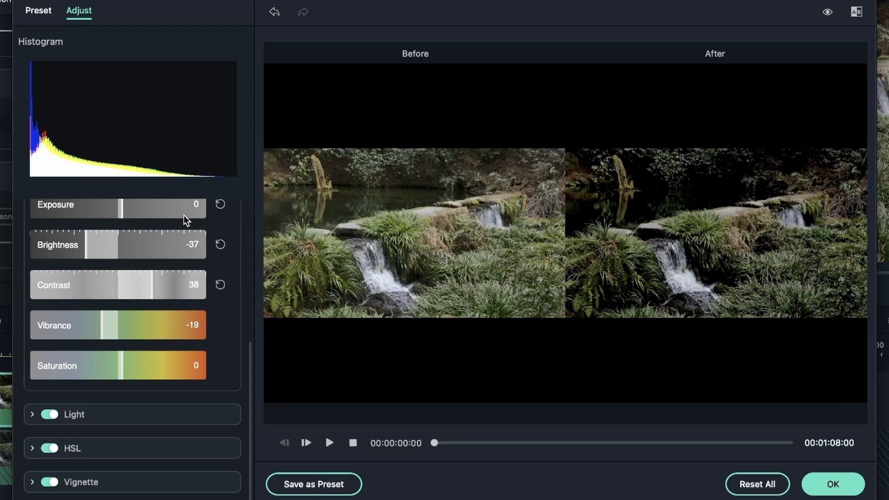
click(38, 415)
scroll(69, 393, down, 5)
drag(120, 366, 94, 371)
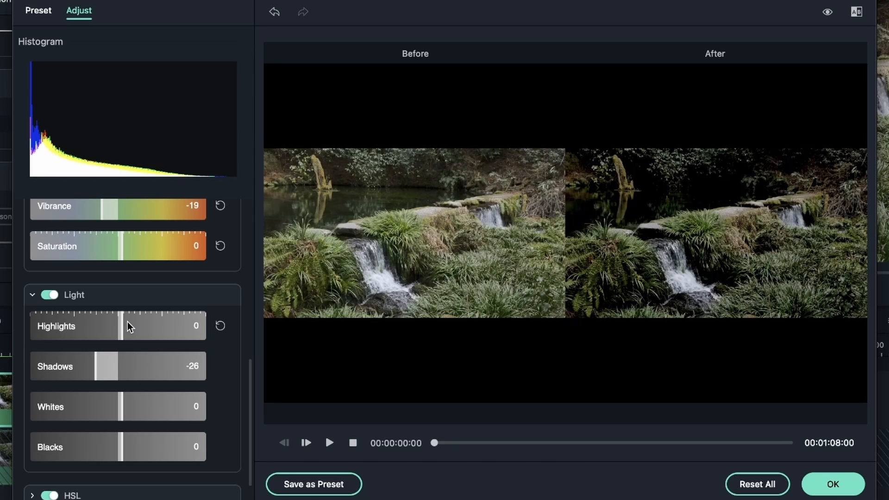
drag(127, 321, 137, 322)
Set the upper river clip's white balance to Temperature -56 and Tint 10
scroll(123, 399, down, 3)
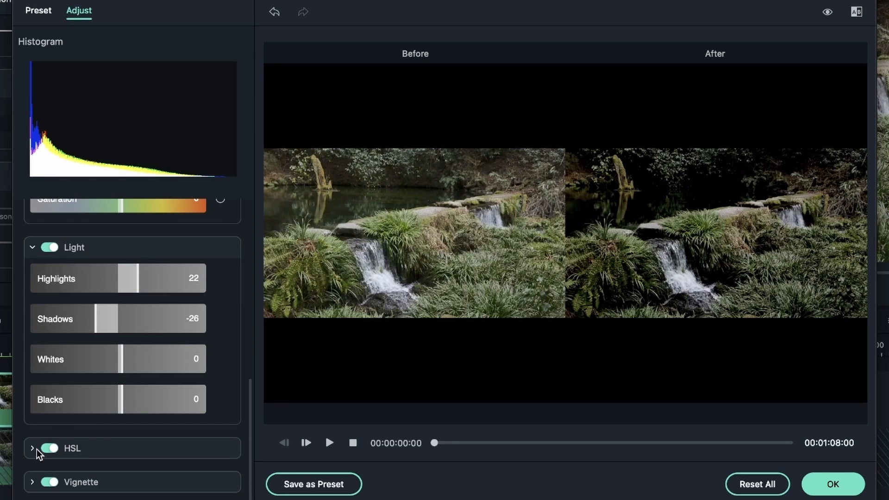
scroll(110, 337, up, 10)
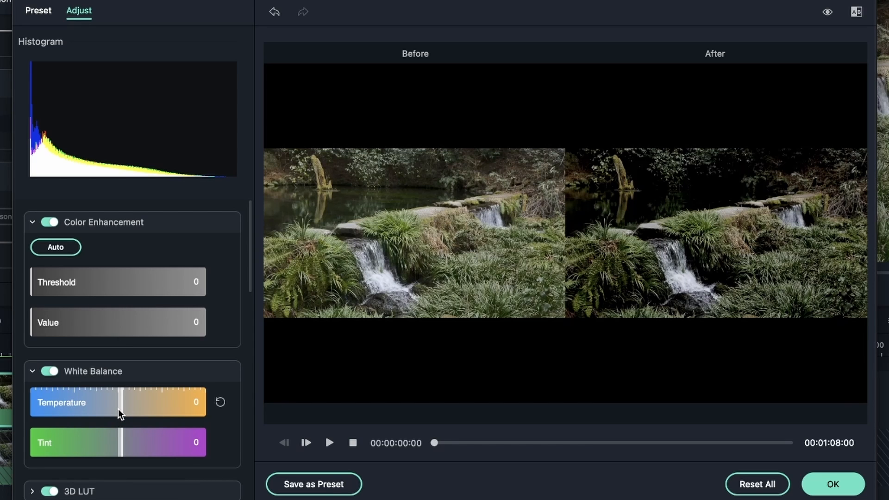
drag(119, 409, 68, 404)
drag(119, 449, 126, 449)
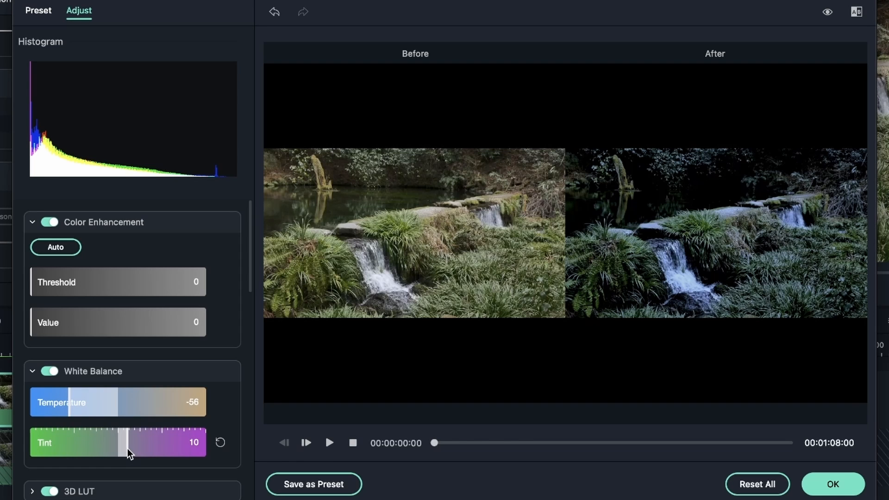
Lower the upper river clip's Brightness to -50 and apply the color adjustments
scroll(62, 328, down, 5)
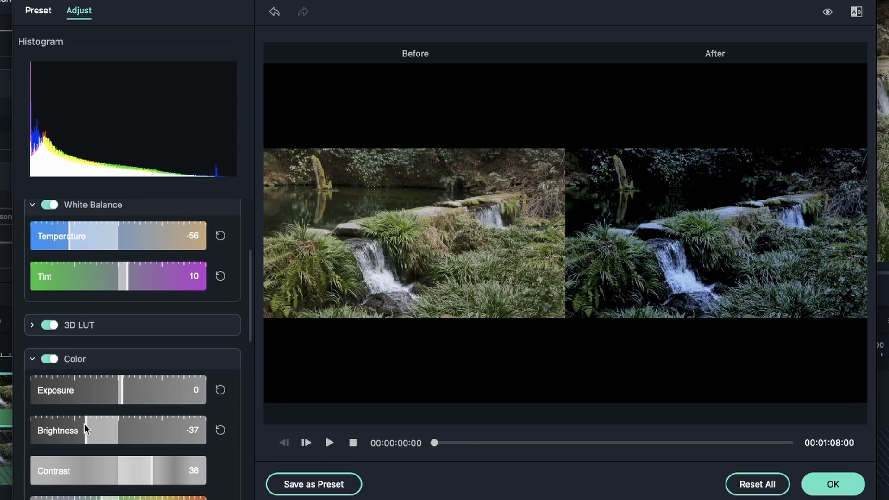
drag(84, 424, 80, 426)
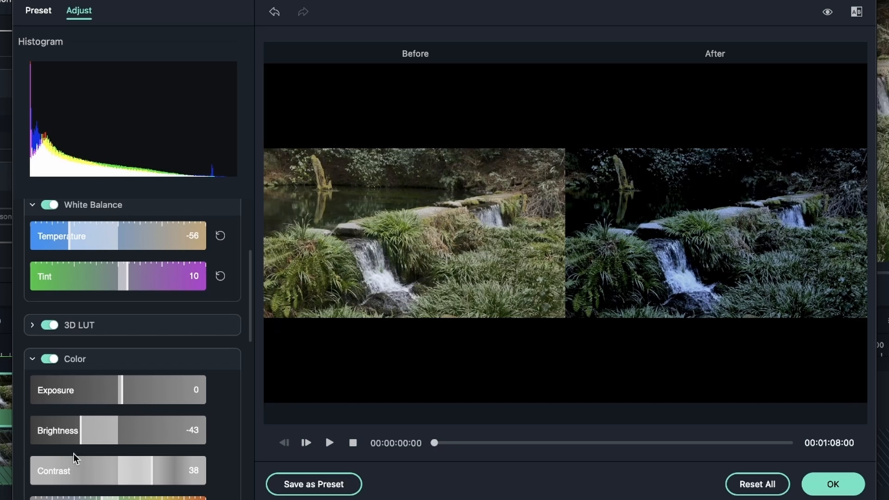
click(74, 437)
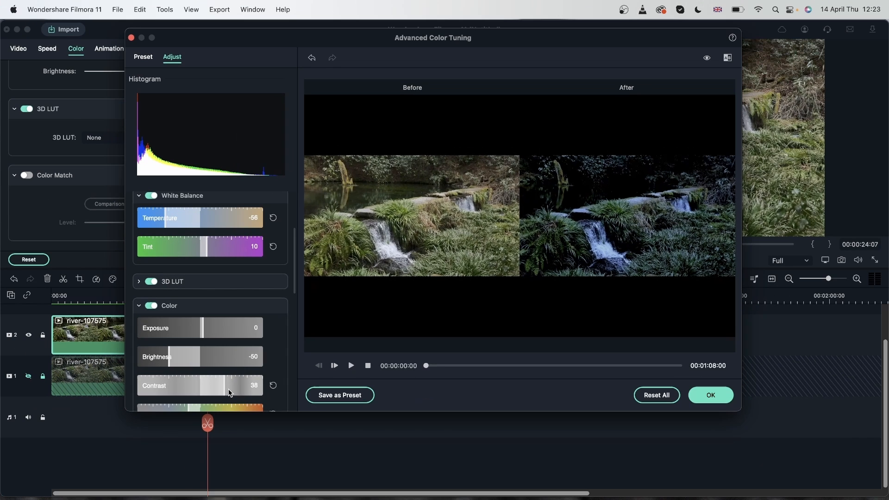
click(710, 396)
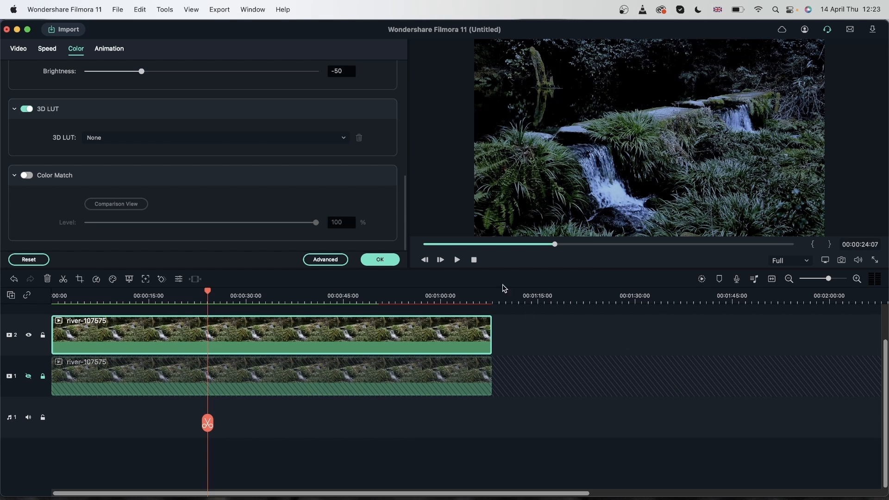
click(394, 261)
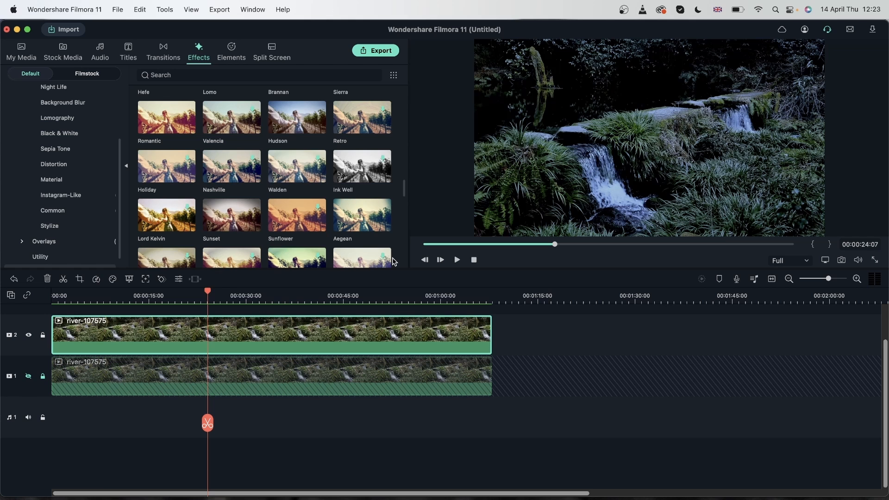
Unhide the first video track and add a custom animation keyframe at 00:00:17:46 on the upper river clip
click(29, 377)
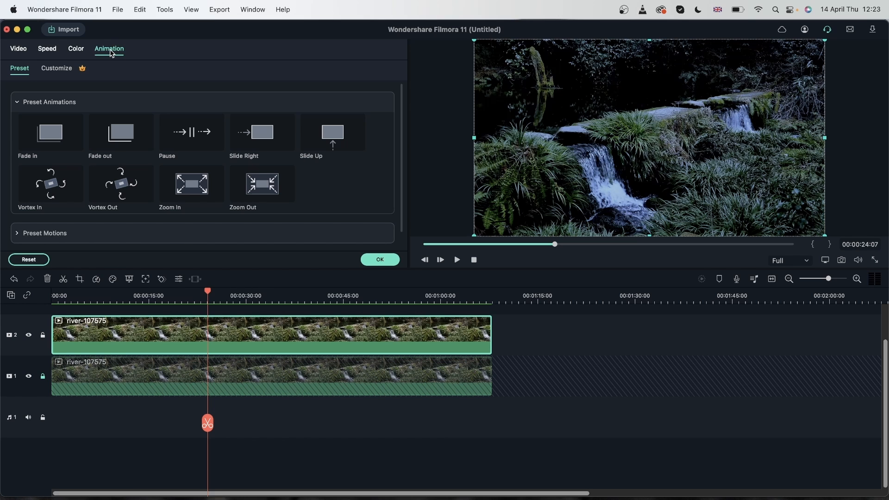
click(57, 69)
drag(208, 292, 167, 315)
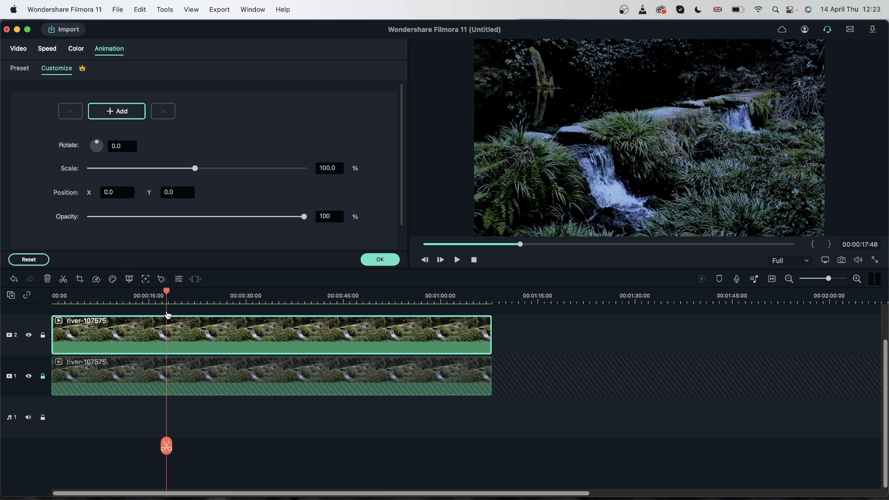
click(127, 112)
Create an earlier keyframe on the upper river clip with its opacity lowered to the minimum, and review the fade-in
drag(166, 291, 134, 291)
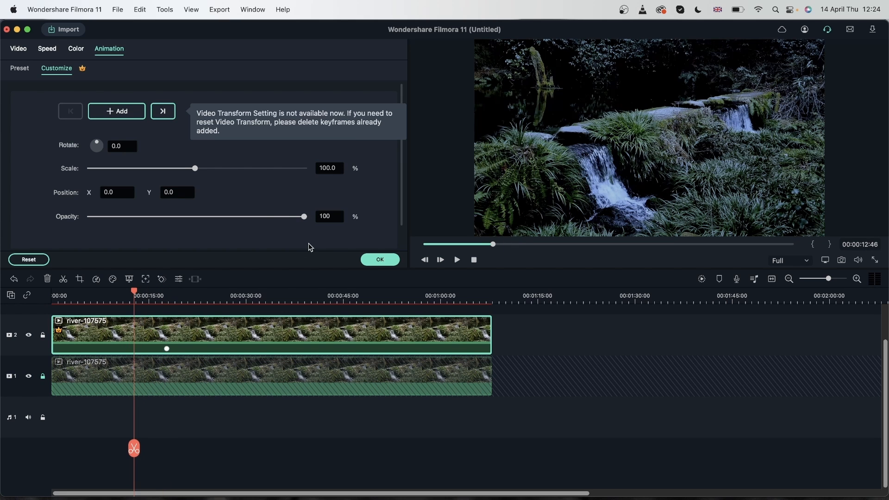
drag(305, 218, 48, 224)
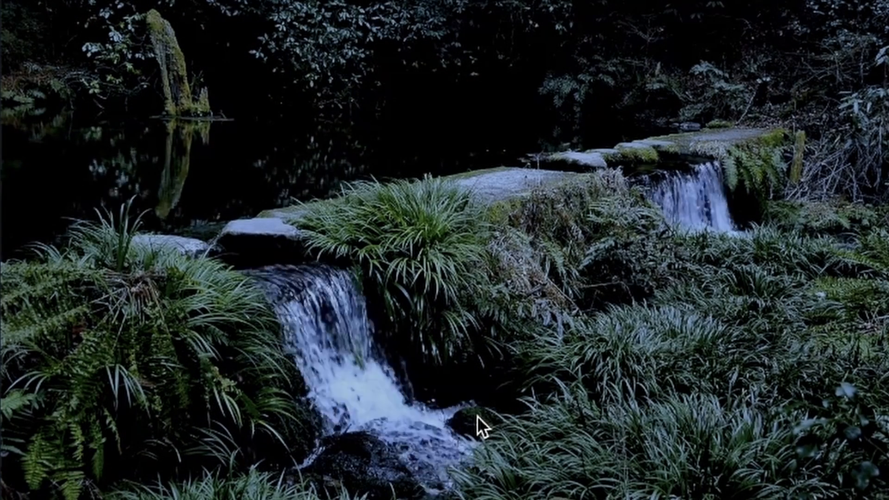
key(Escape)
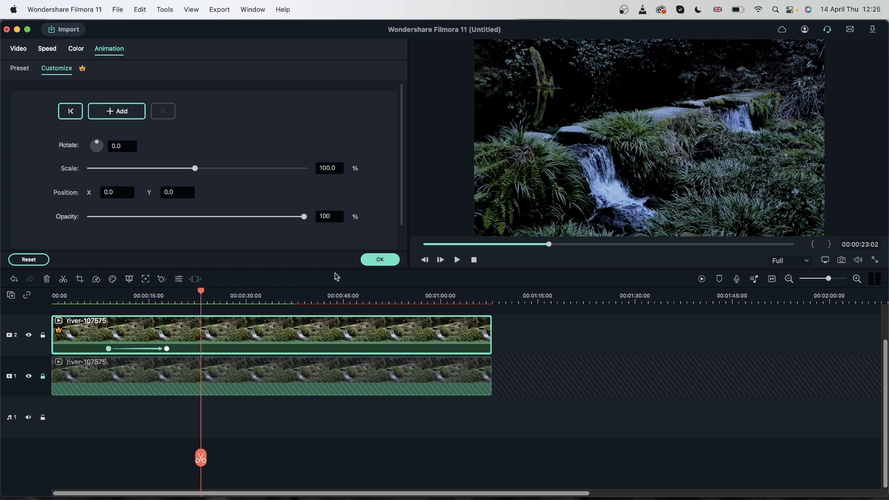
drag(202, 295, 321, 295)
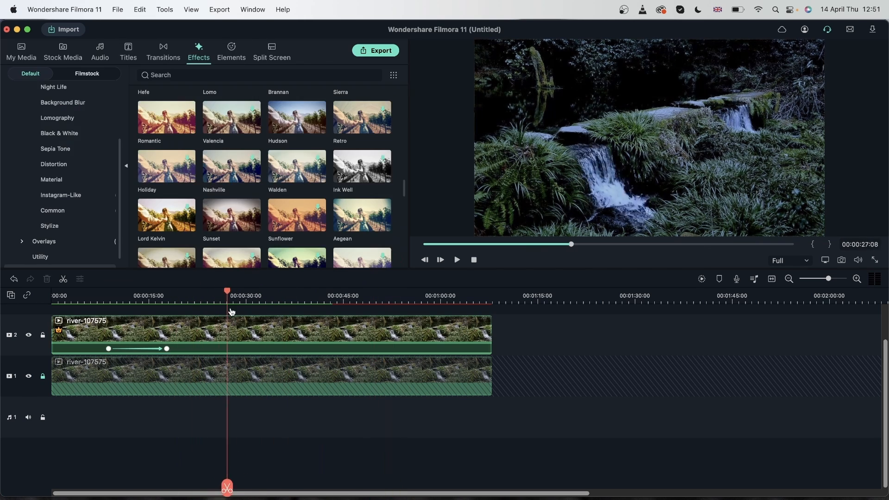
Add an animation keyframe at 00:00:24:31 on the upper river clip
drag(231, 312, 210, 338)
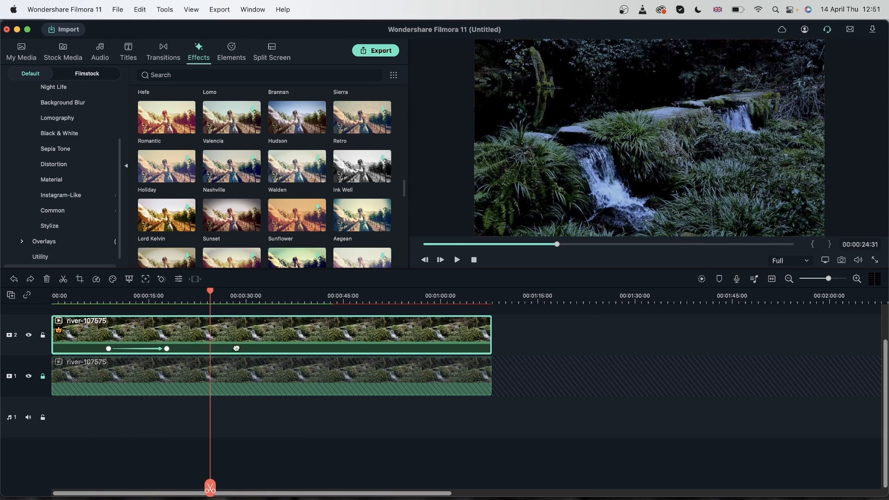
double_click(272, 336)
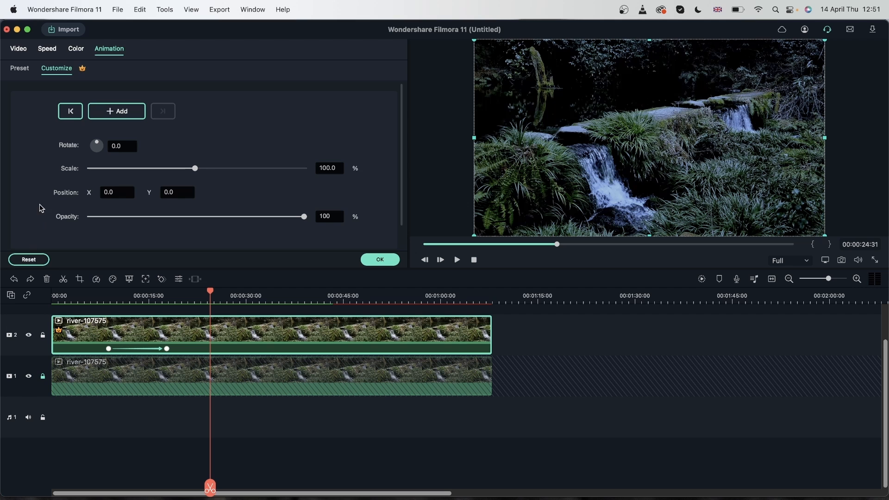
click(115, 113)
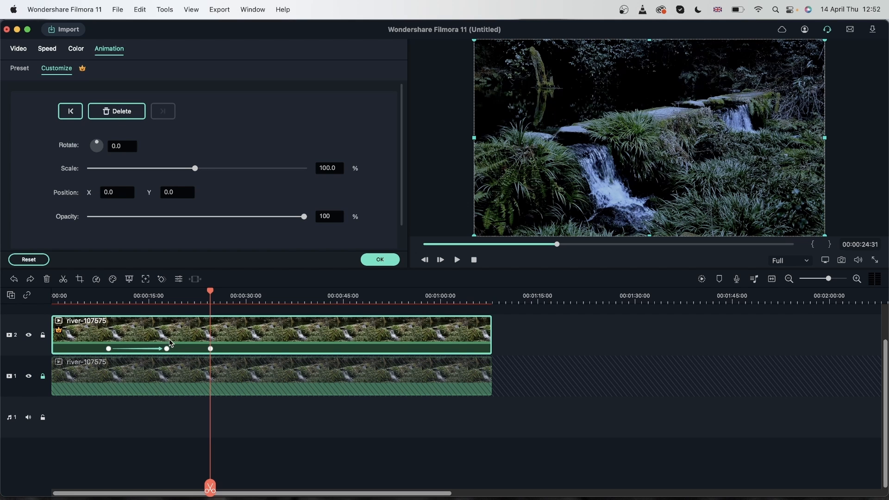
Create a keyframe at 00:00:28:15 on the upper river clip with opacity 0% and apply the animation
drag(212, 295, 236, 309)
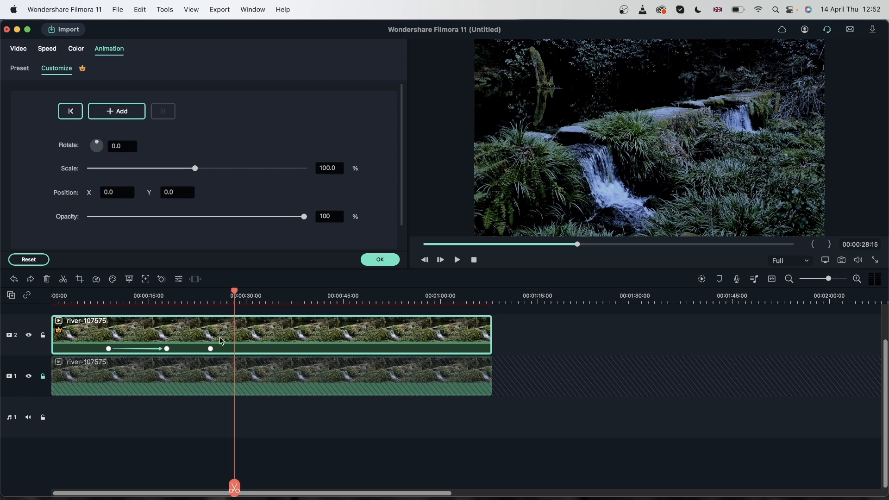
drag(305, 220, 88, 218)
click(391, 262)
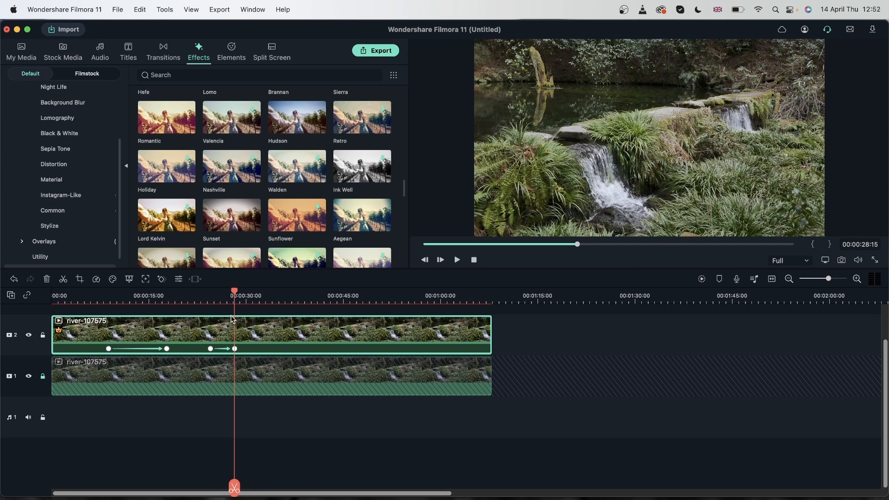
Review the fades, then place the upper river clip's last keyframe at 00:00:28:20 and apply the animation
drag(237, 292, 96, 296)
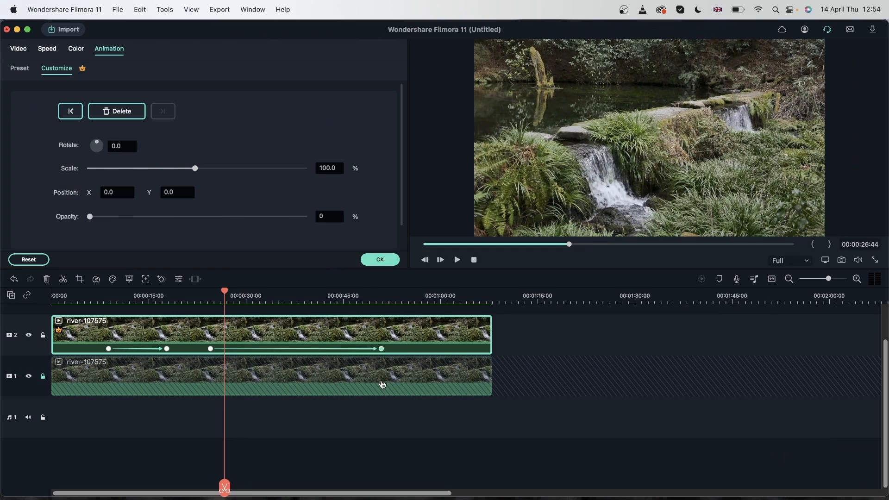
drag(318, 348, 231, 351)
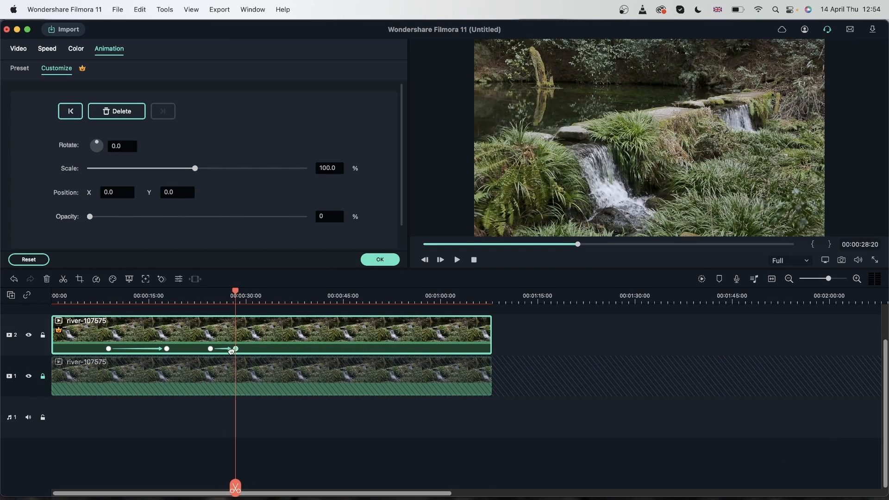
click(380, 260)
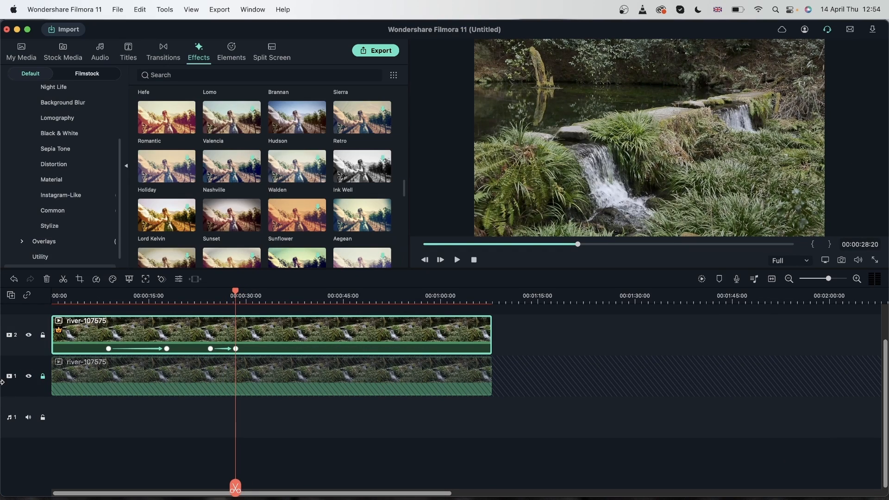
Delete both river clips from the timeline
drag(542, 393, 367, 335)
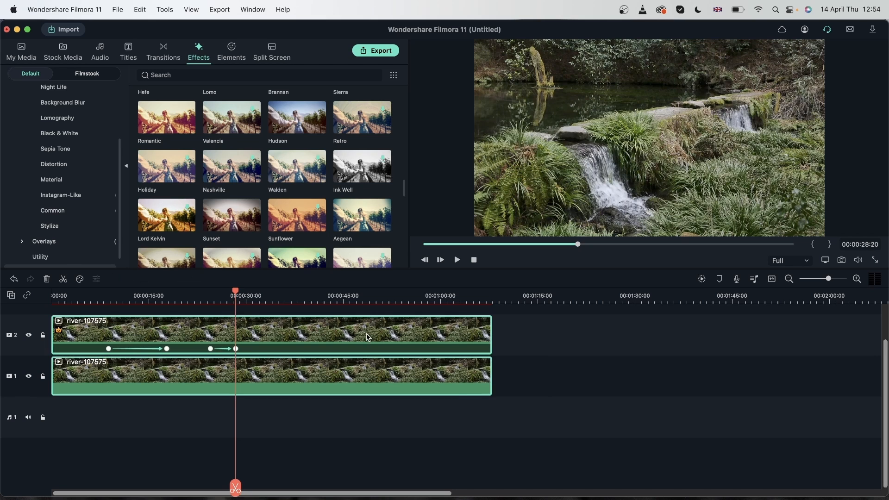
key(Delete)
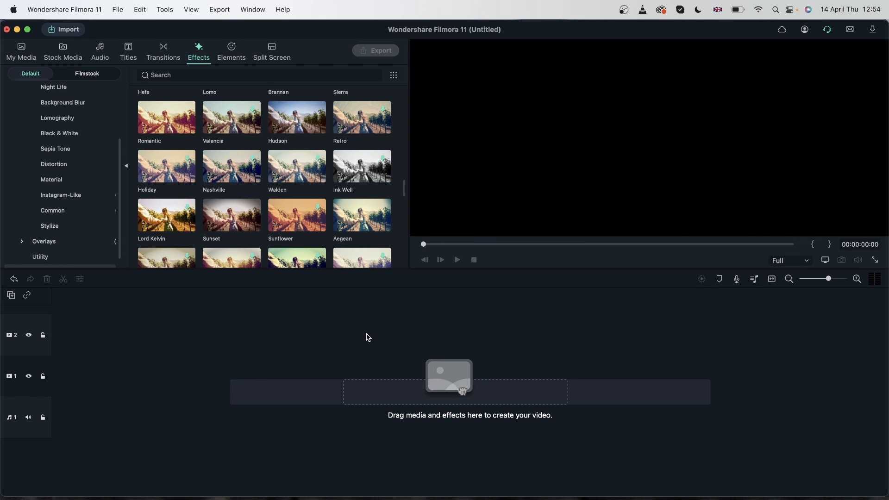
Search Pixabay stock videos for "lamp" and place the street lamp clip winter-110238 at the start of the first video track
click(63, 51)
click(63, 124)
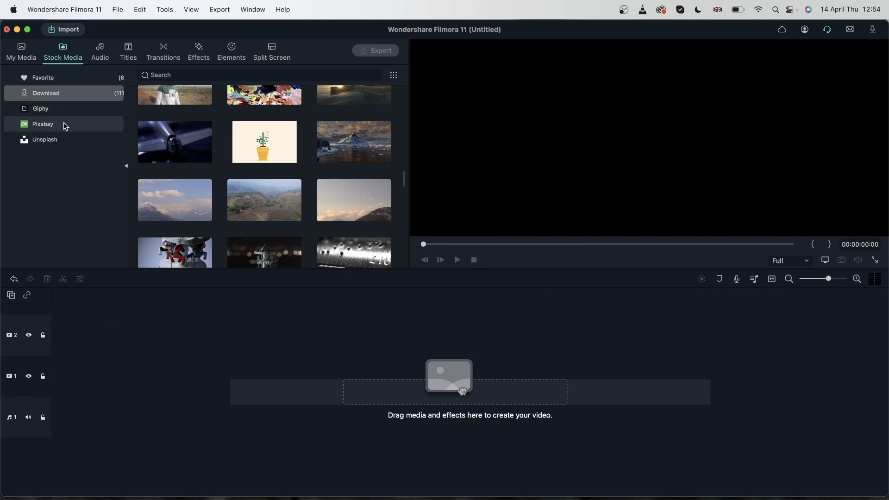
click(193, 76)
key(Return)
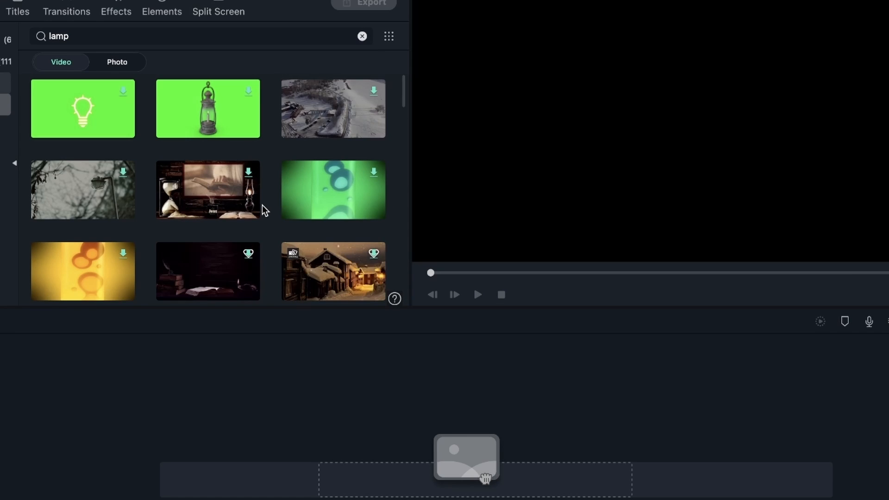
scroll(262, 205, down, 3)
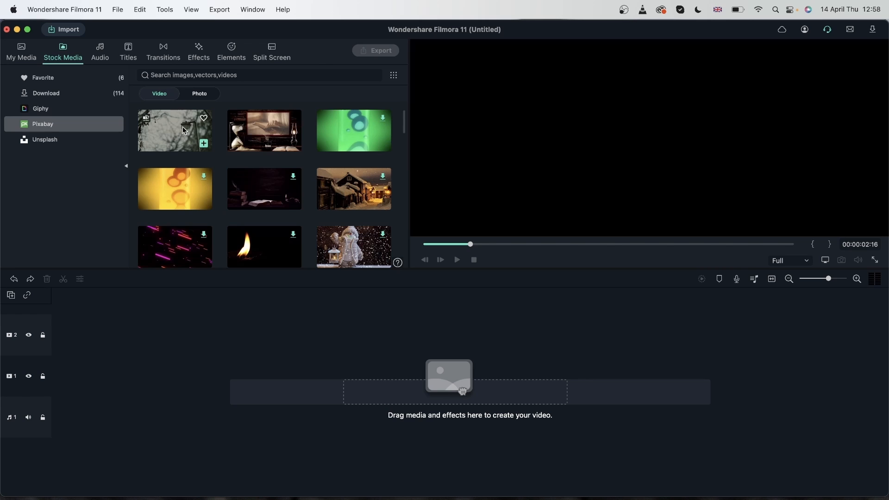
drag(182, 126, 64, 386)
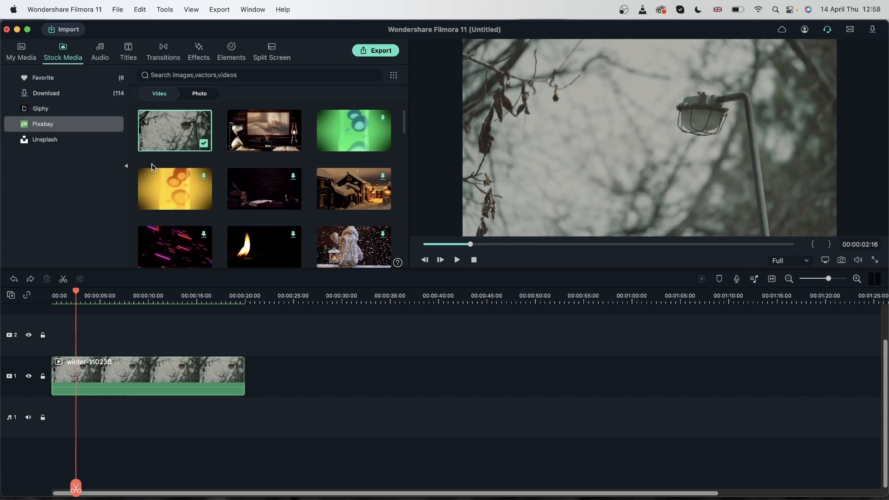
Check the format, duration and resolution properties of the street lamp stock clip
right_click(163, 139)
click(185, 333)
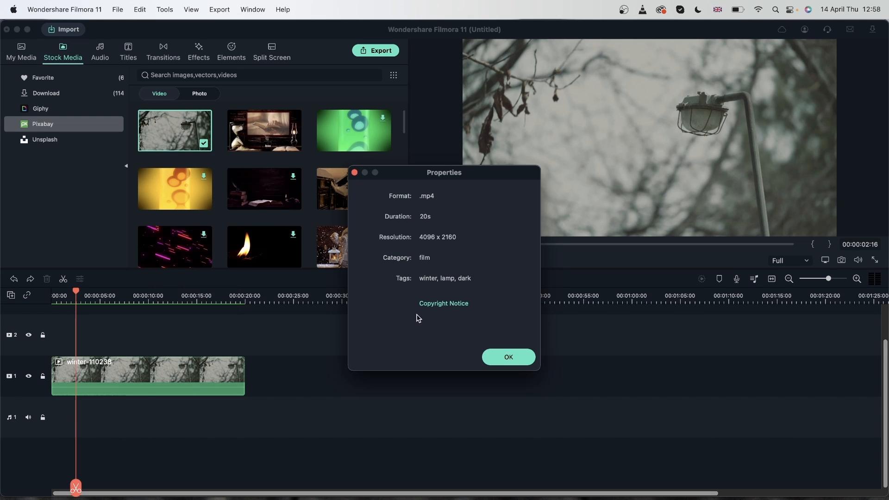
click(523, 361)
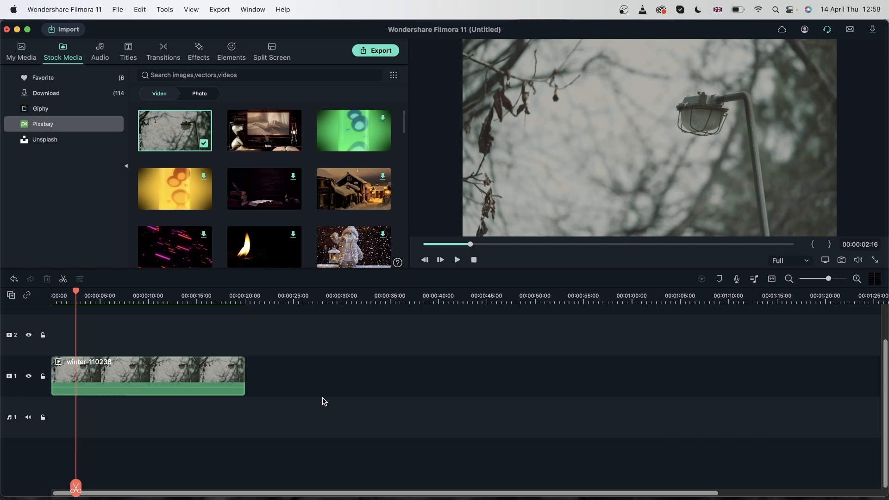
Mute the street lamp clip on the timeline and play it up to 00:00:06:21
right_click(196, 374)
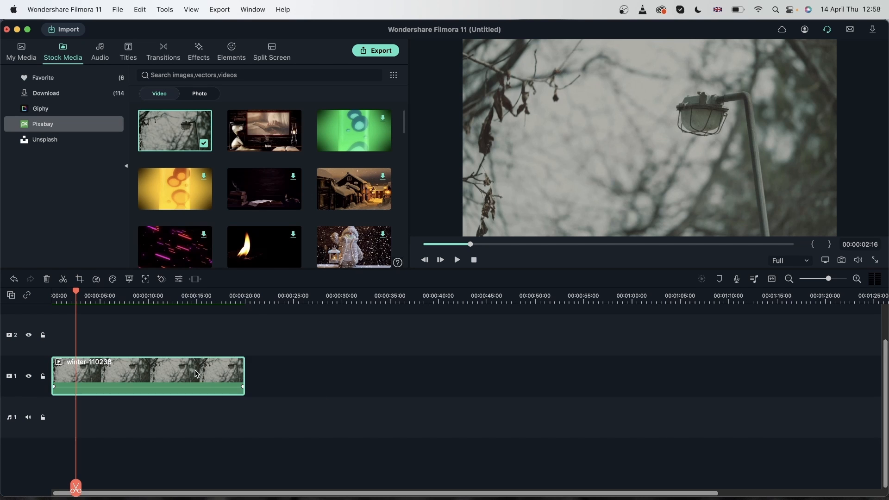
click(230, 386)
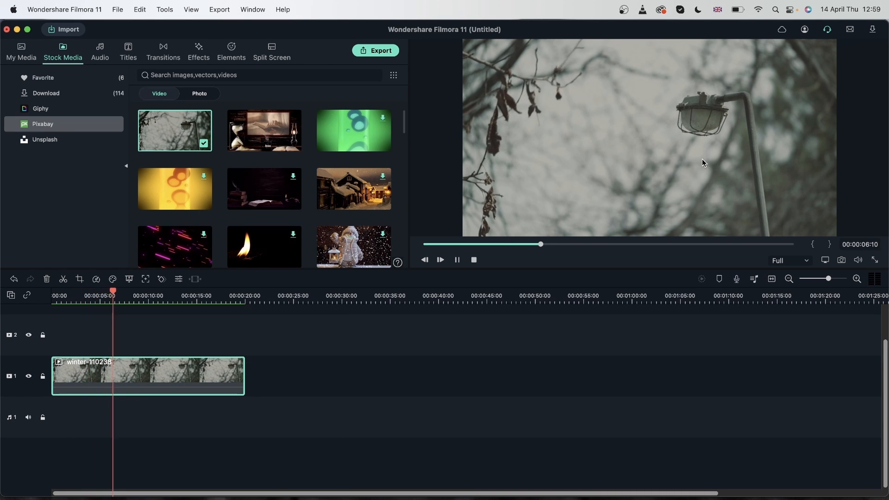
key(space)
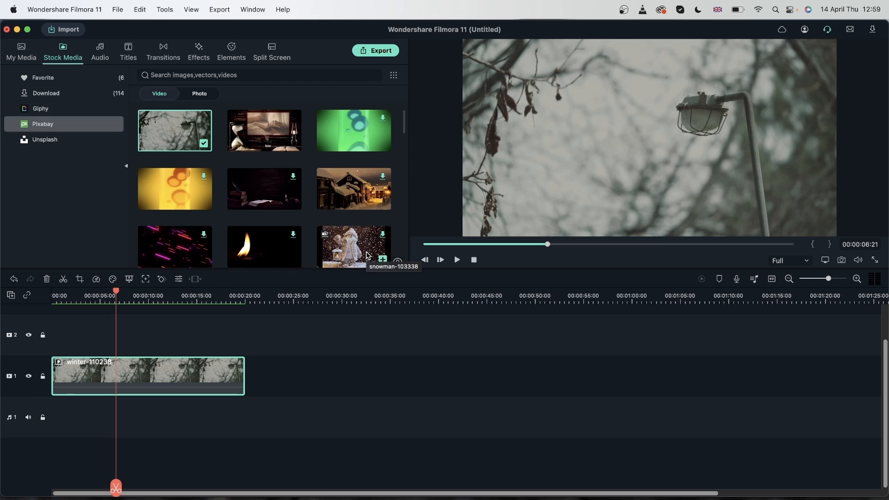
Place the Orange sample color on the second video track and extend it to the street lamp clip's length
click(31, 49)
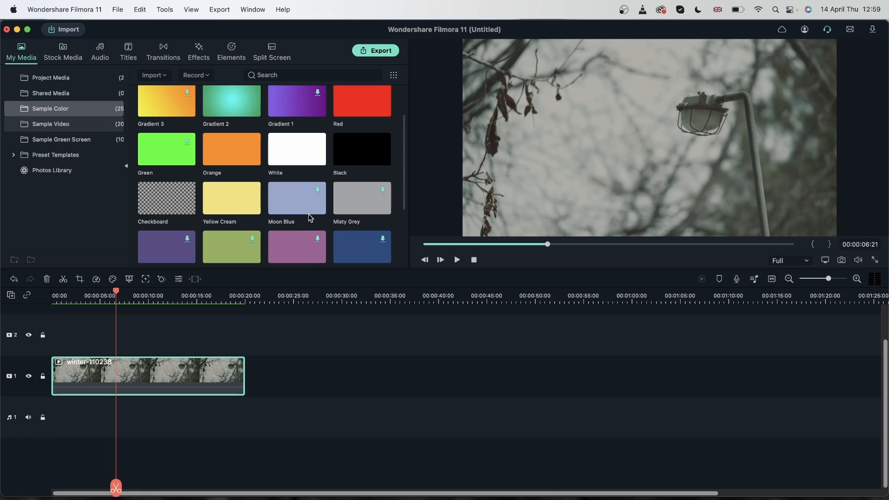
mouse_move(234, 159)
drag(233, 154, 52, 342)
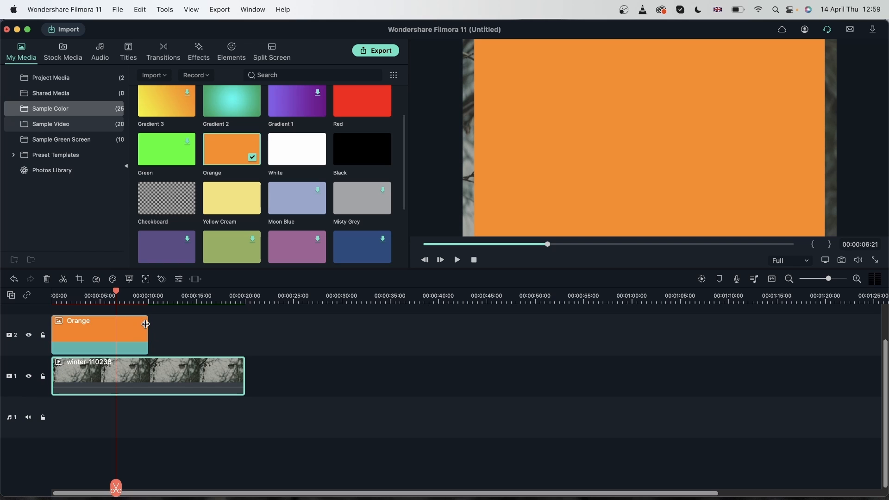
drag(148, 336, 239, 338)
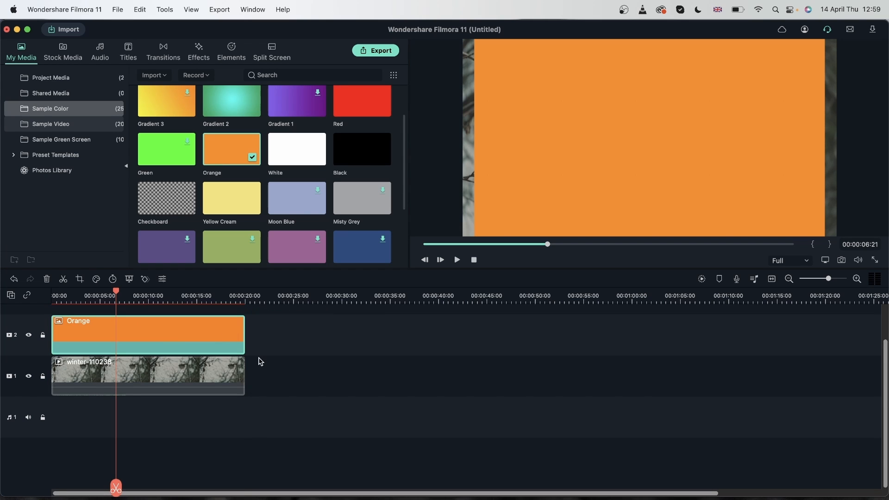
Set the Orange clip's scale to 121.4% and its blending mode to Linear Dodge, and apply the settings
double_click(219, 329)
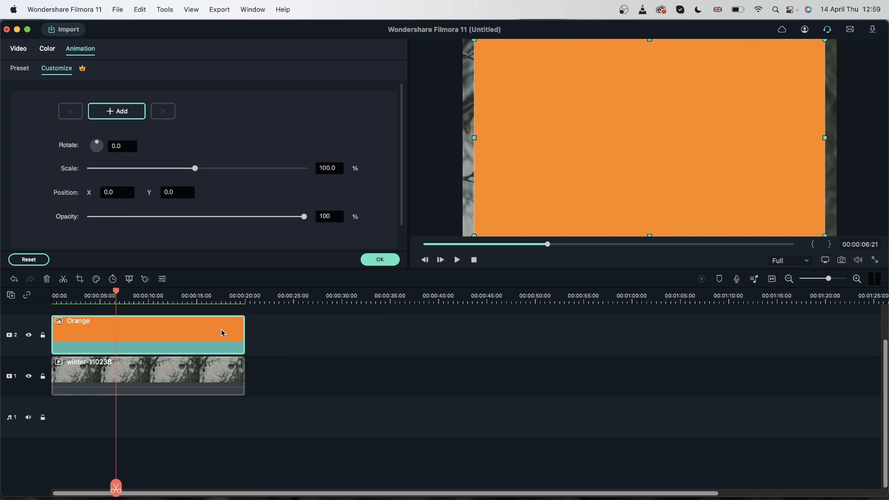
click(17, 52)
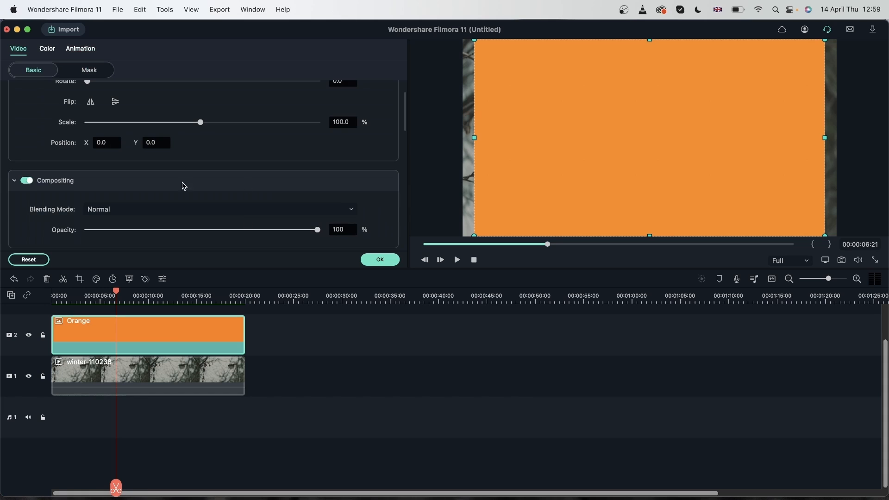
drag(200, 122, 208, 122)
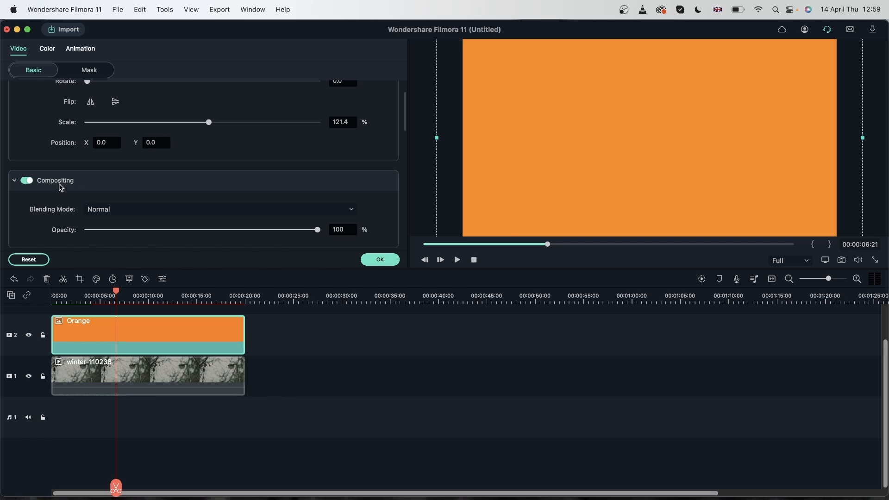
click(126, 210)
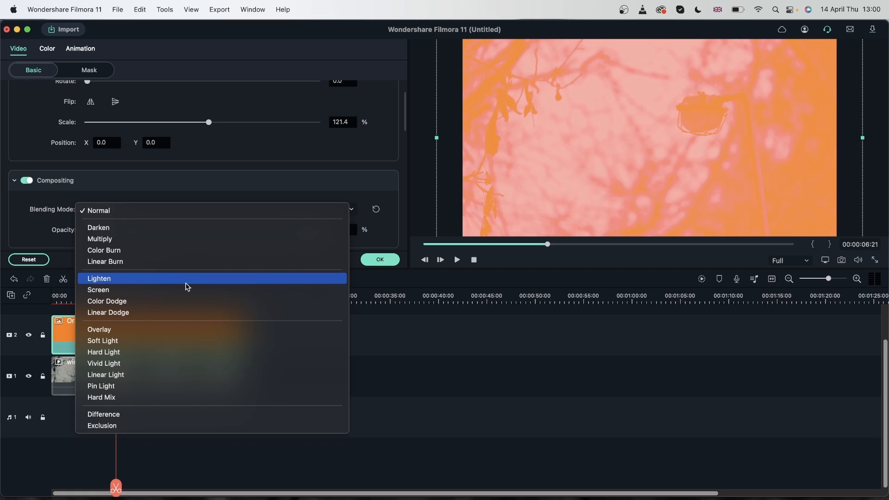
click(186, 314)
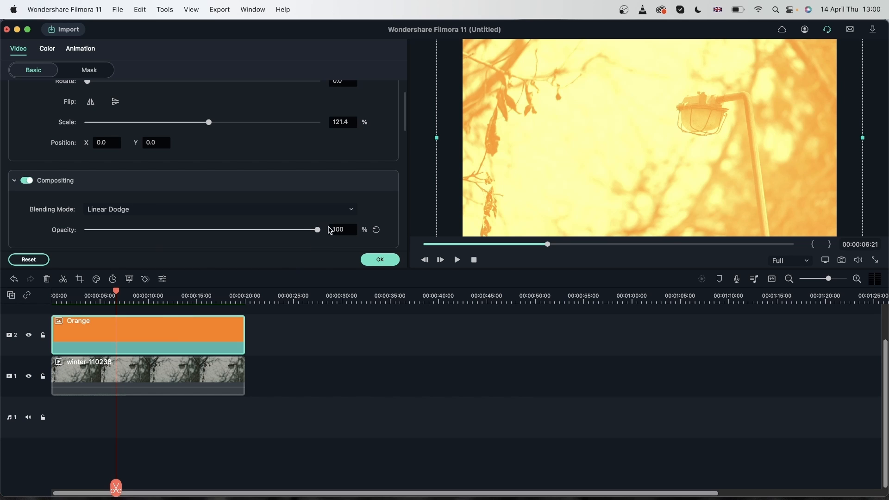
click(379, 259)
Apply the Image Mask utility effect to the Orange clip
click(199, 52)
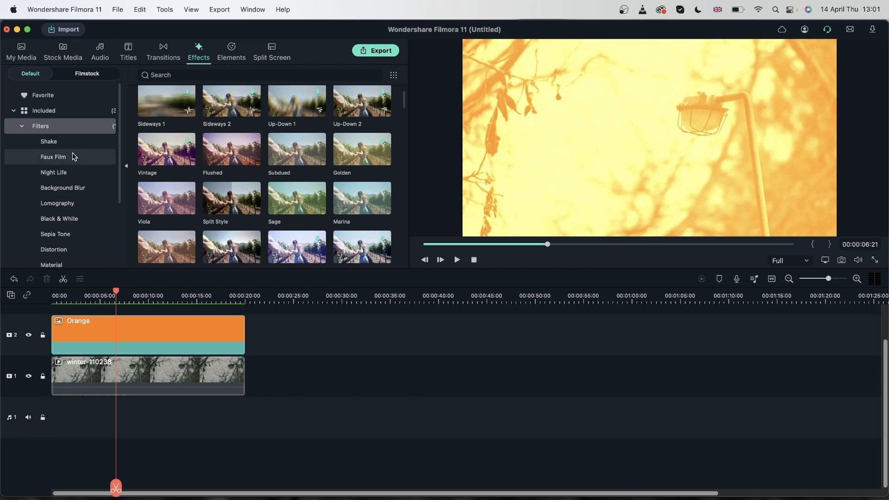
scroll(67, 196, down, 5)
click(60, 246)
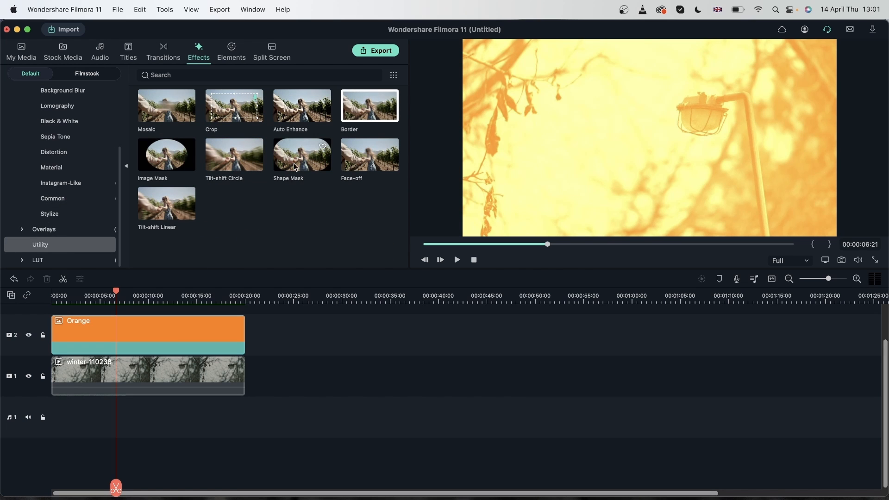
drag(157, 158, 102, 334)
click(210, 336)
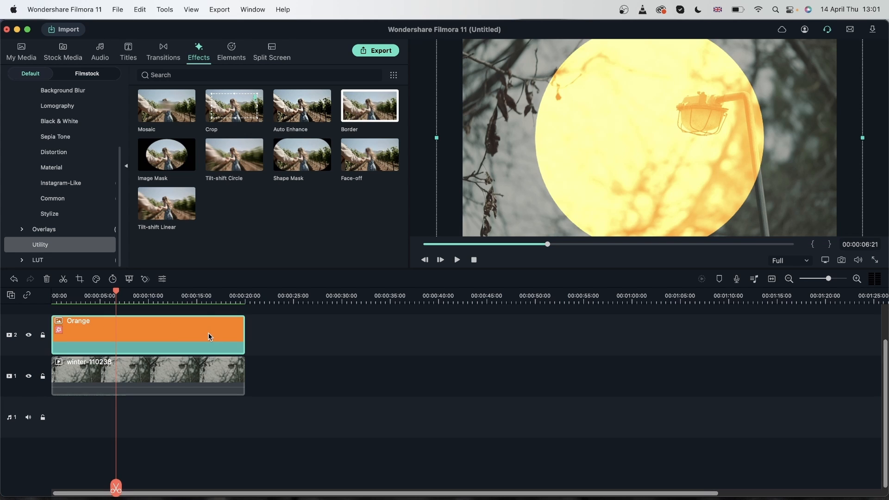
Position the Orange clip's circular image mask over the lamp with X 113 and Y 86
double_click(209, 337)
click(99, 72)
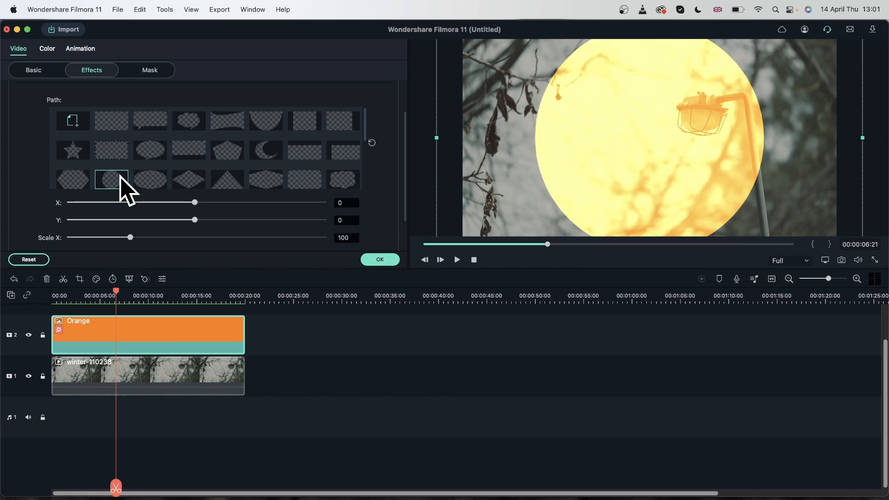
drag(195, 202, 210, 208)
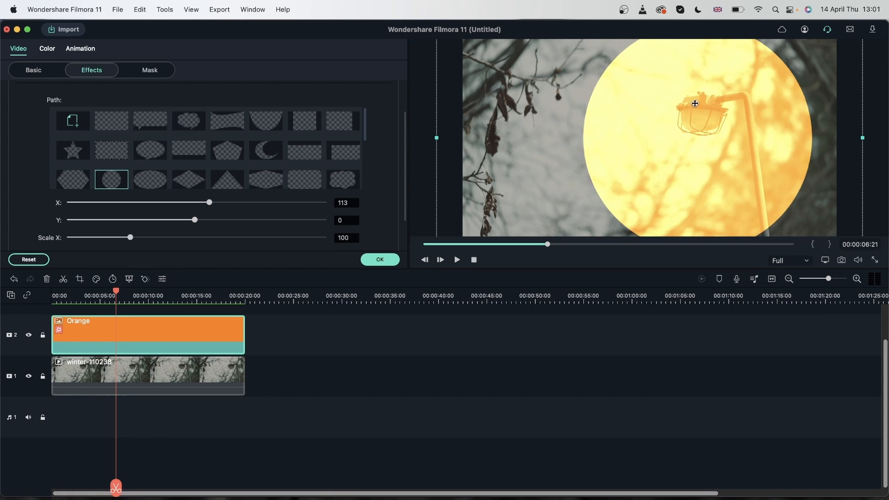
drag(194, 220, 201, 220)
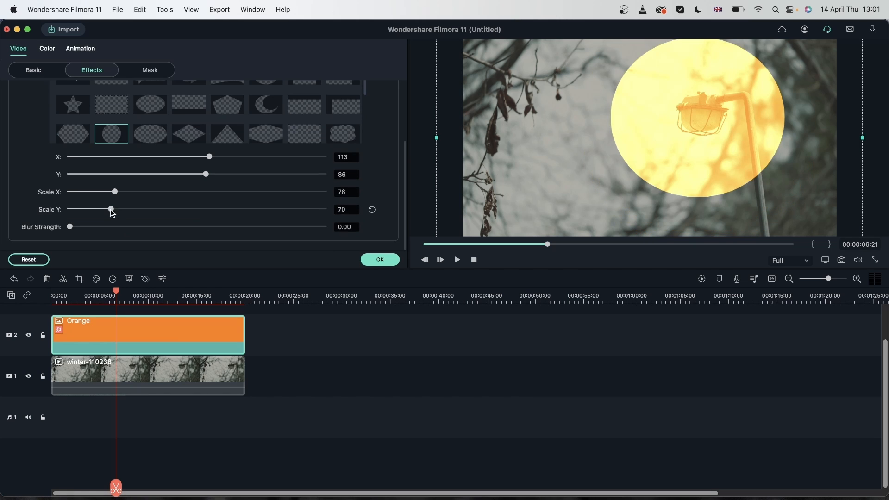
Set the circular mask's Scale X to 92, Scale Y to 109 and Blur Strength to 75.41
drag(112, 213, 113, 213)
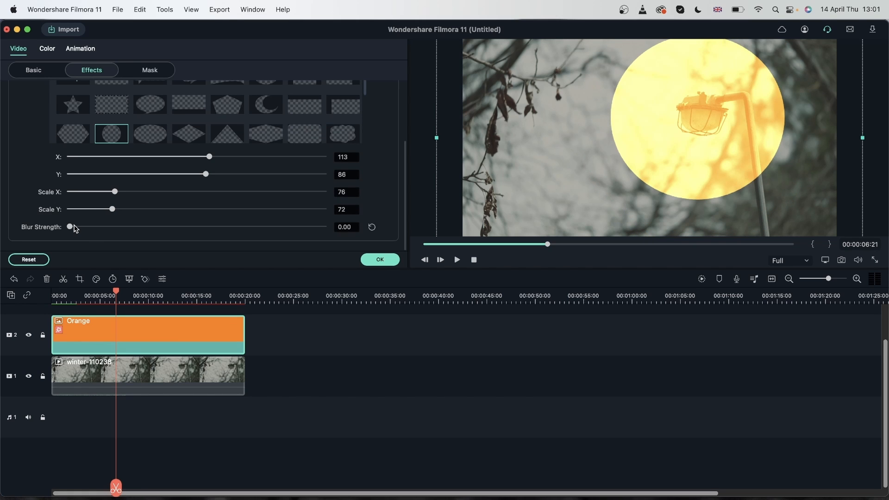
drag(70, 227, 261, 241)
drag(112, 209, 125, 194)
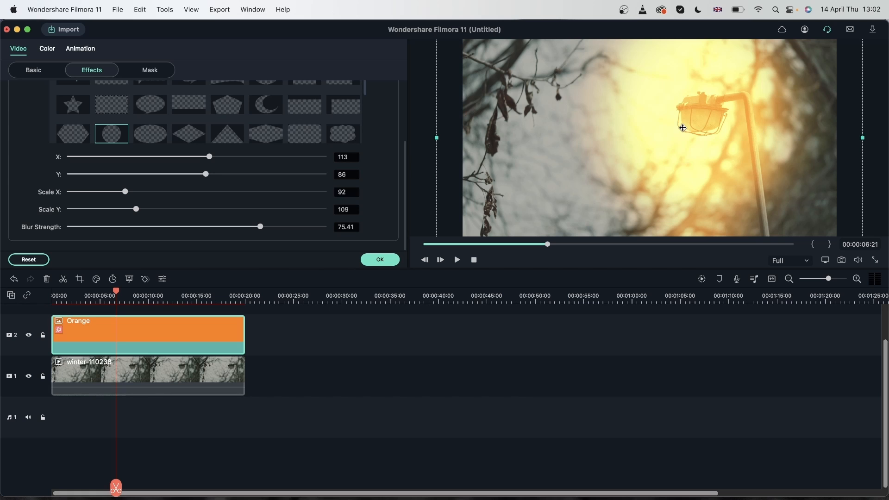
Set the Orange clip's circular image mask Y position to 63 and apply the settings
drag(206, 174, 204, 178)
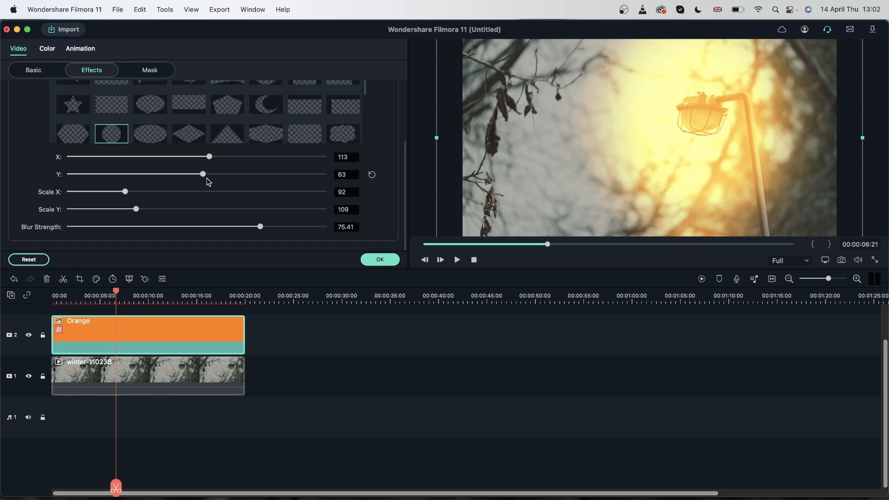
click(384, 263)
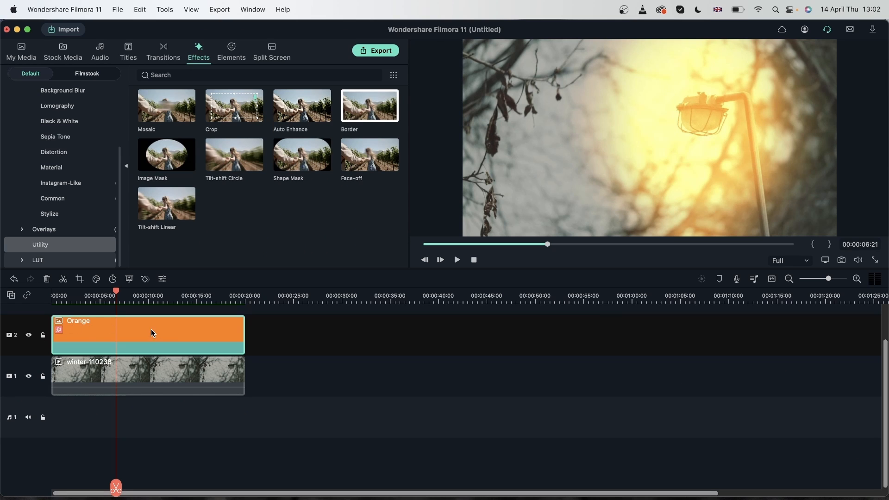
Give the Orange clip a built-in Circle mask and remove its Image Mask effect
double_click(151, 329)
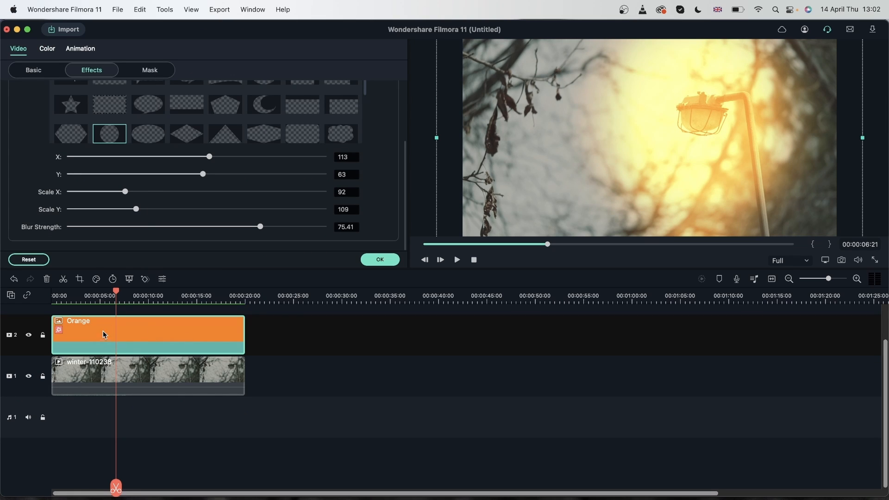
click(159, 74)
click(92, 70)
scroll(117, 182, up, 5)
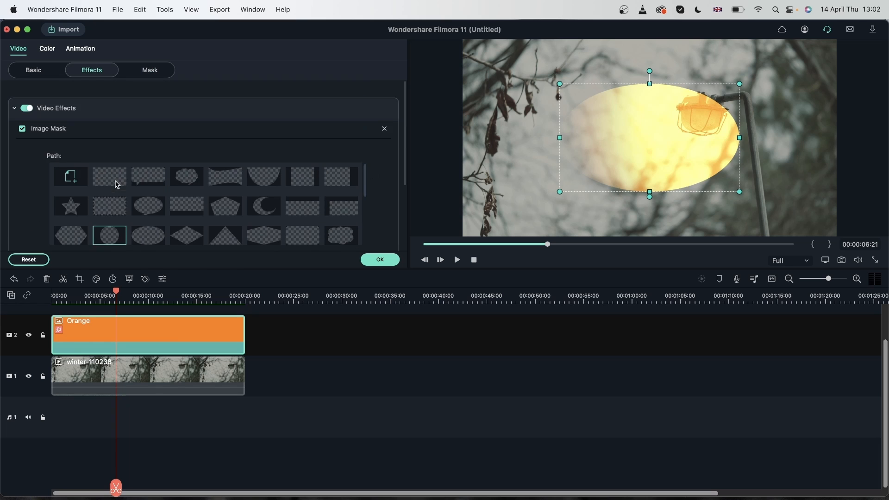
click(383, 120)
click(76, 70)
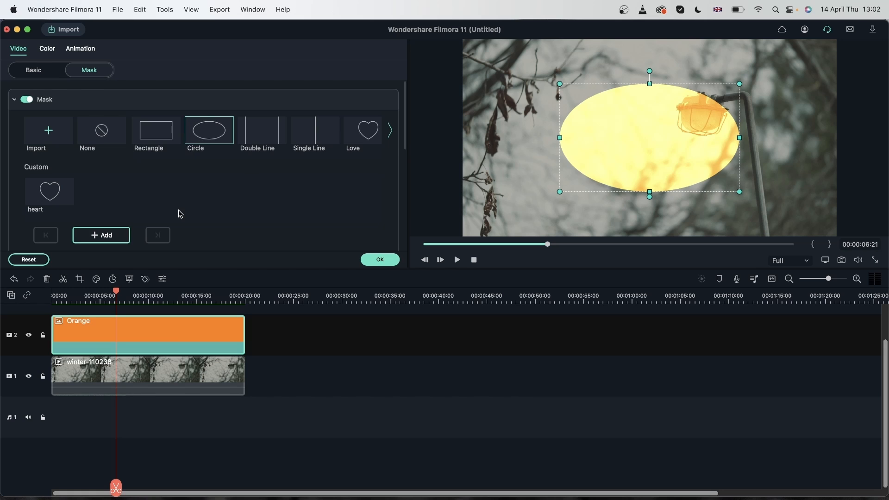
Set the Circle mask's blur strength to 43% and move its X position to 53 towards the lamp
scroll(179, 209, down, 4)
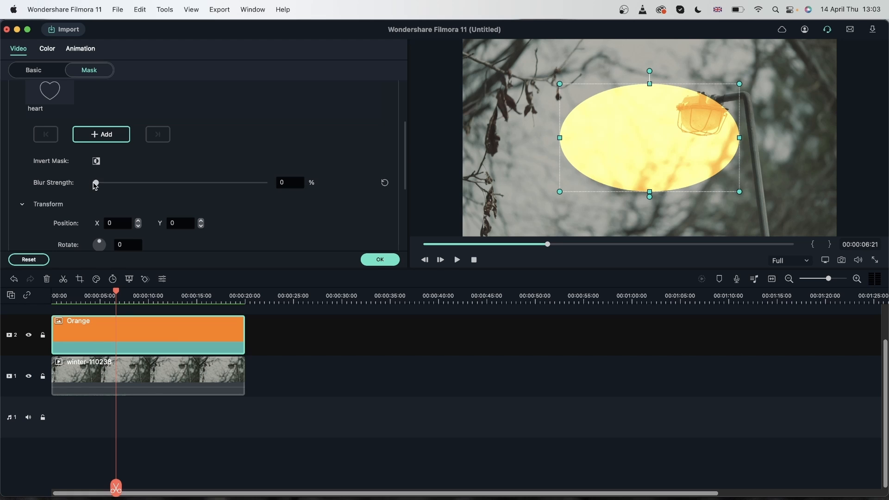
drag(95, 185, 167, 194)
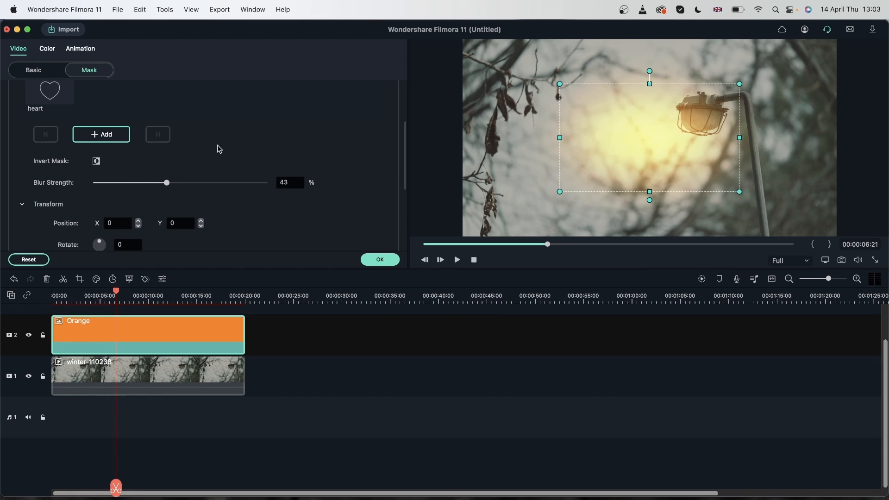
scroll(219, 150, down, 5)
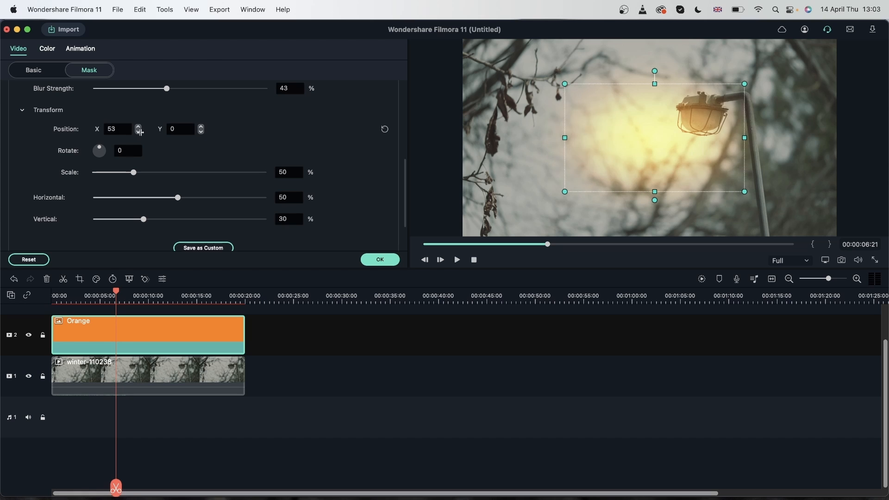
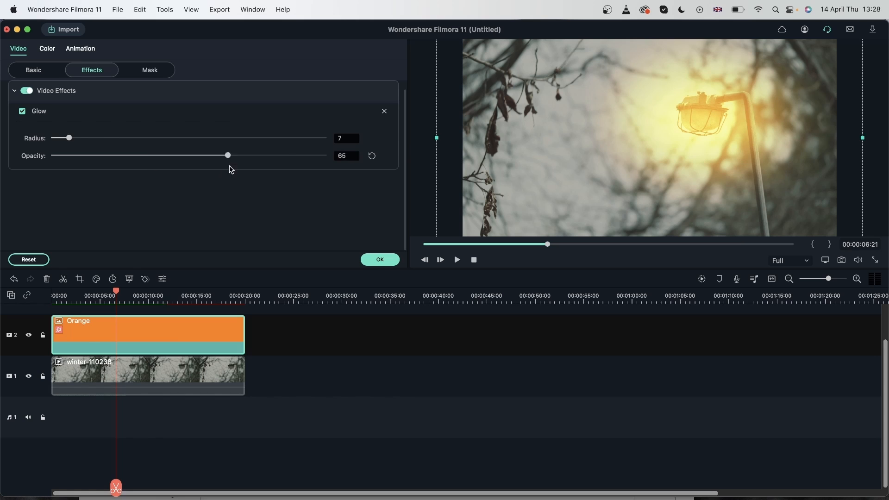
Set the Orange clip's Glow effect to radius 8 and opacity 73, and apply the settings
mouse_move(69, 138)
mouse_down()
mouse_move(123, 138)
mouse_move(72, 138)
mouse_up()
click(250, 155)
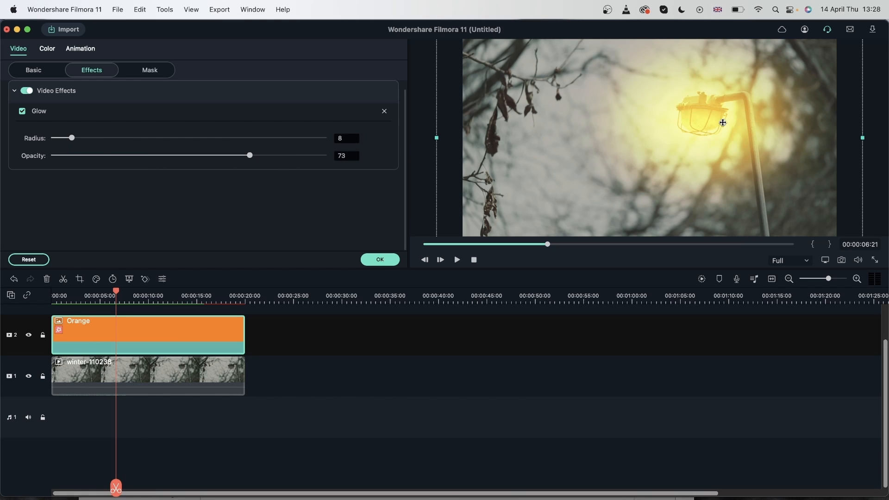
click(380, 261)
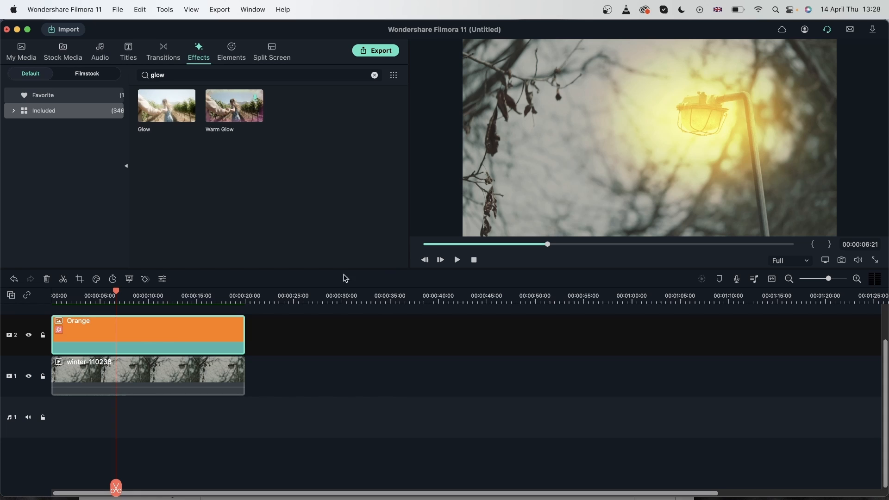
Reduce the Orange clip's Circle mask blur strength to 40% and apply the settings
double_click(159, 339)
click(145, 70)
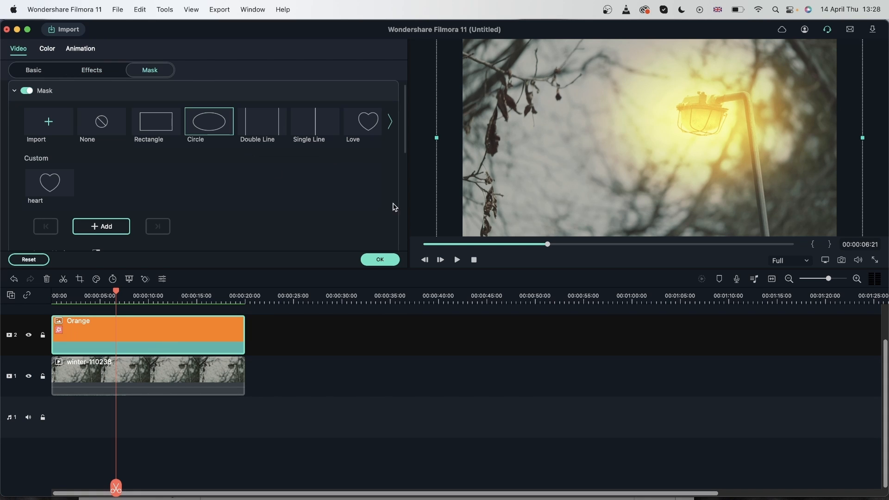
scroll(315, 171, down, 5)
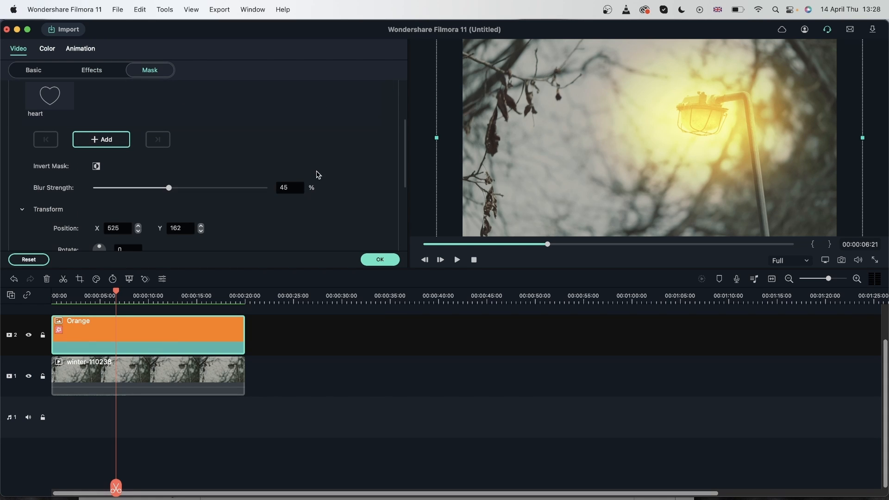
scroll(318, 174, down, 8)
scroll(319, 163, up, 11)
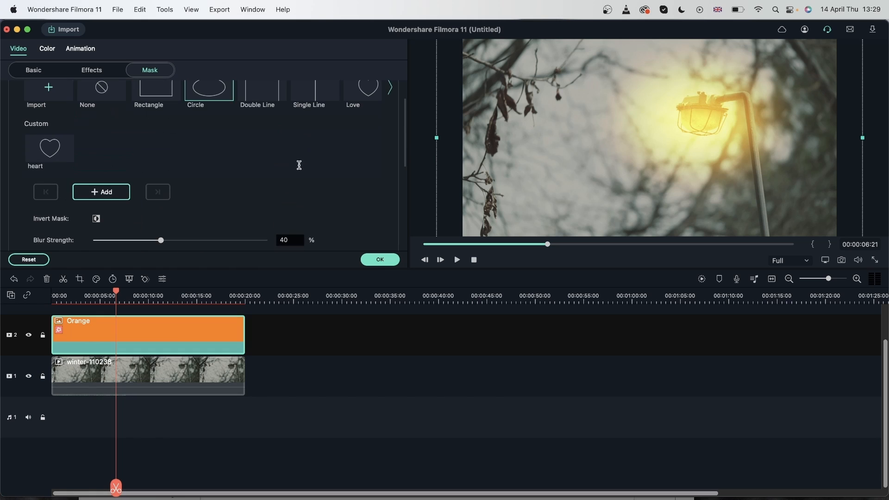
click(385, 262)
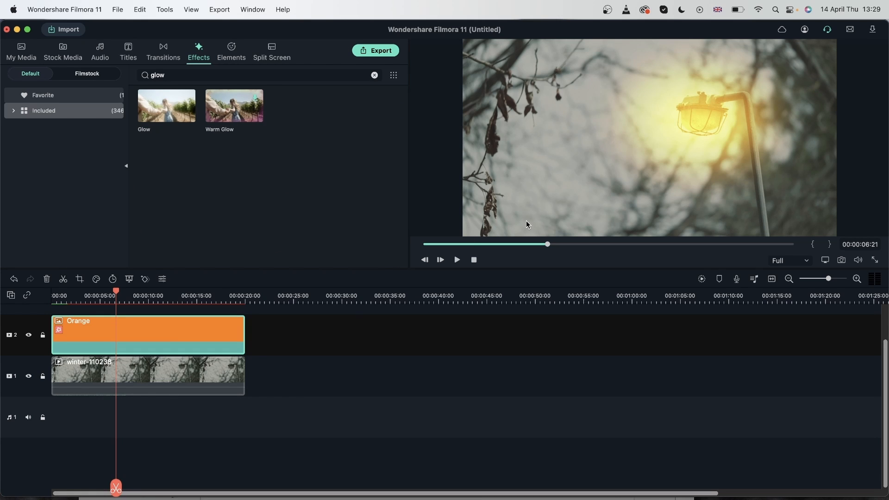
Hide and show the Orange clip's track to compare the lamp with and without the glow
click(28, 336)
click(29, 336)
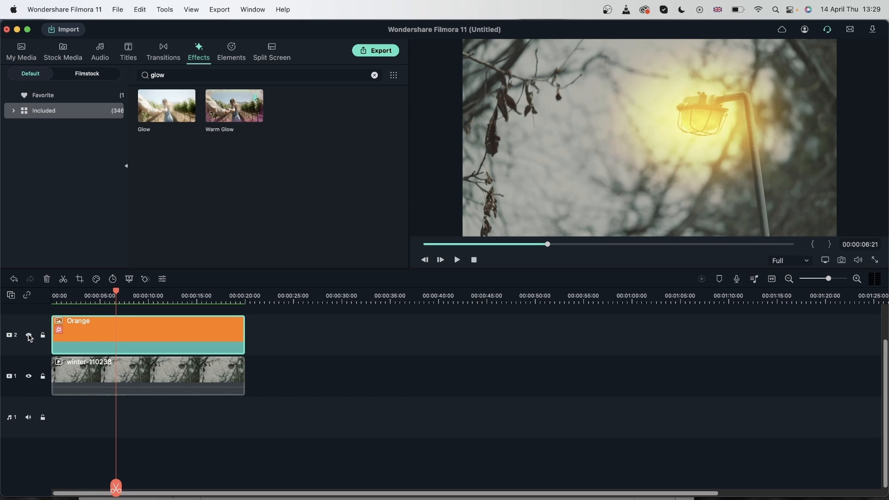
drag(115, 322, 140, 325)
double_click(184, 325)
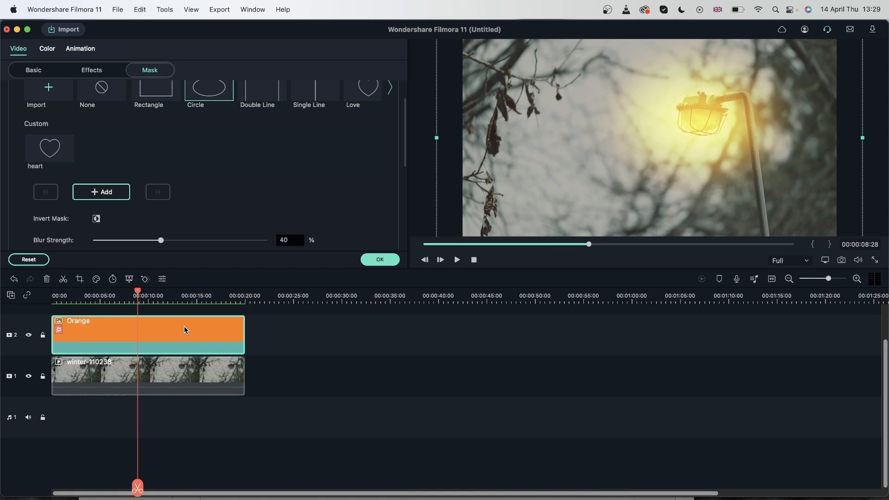
Trim both the Orange and winter clips to end at 00:00:10:15 and fit the timeline to them
click(246, 338)
drag(307, 420, 178, 330)
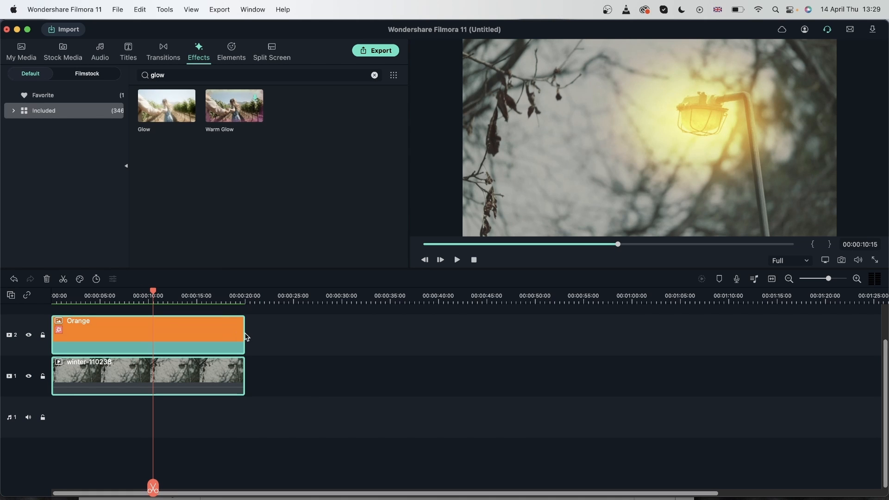
drag(242, 335, 153, 335)
drag(239, 376, 153, 375)
key(Home)
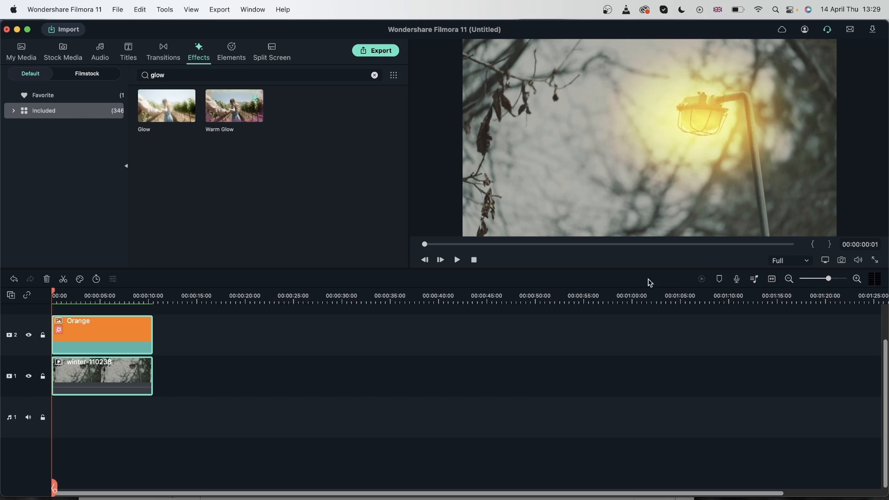
click(772, 279)
scroll(421, 365, up, 2)
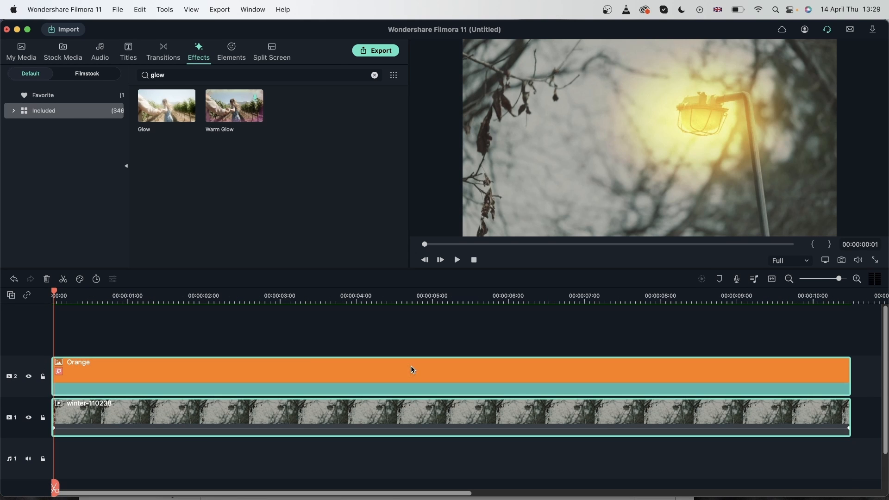
Search the Filmstock effects for "flick", preview FLICKER-1 and apply it to the Orange clip
click(62, 109)
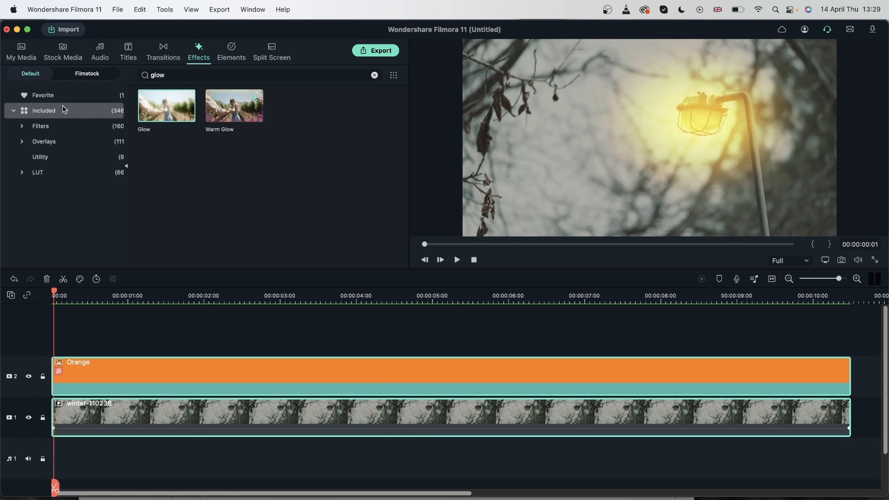
click(62, 110)
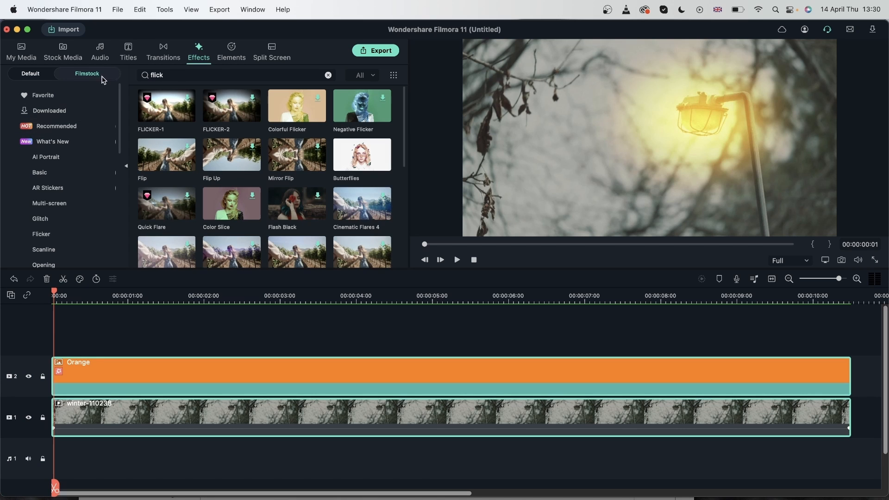
click(173, 103)
click(175, 107)
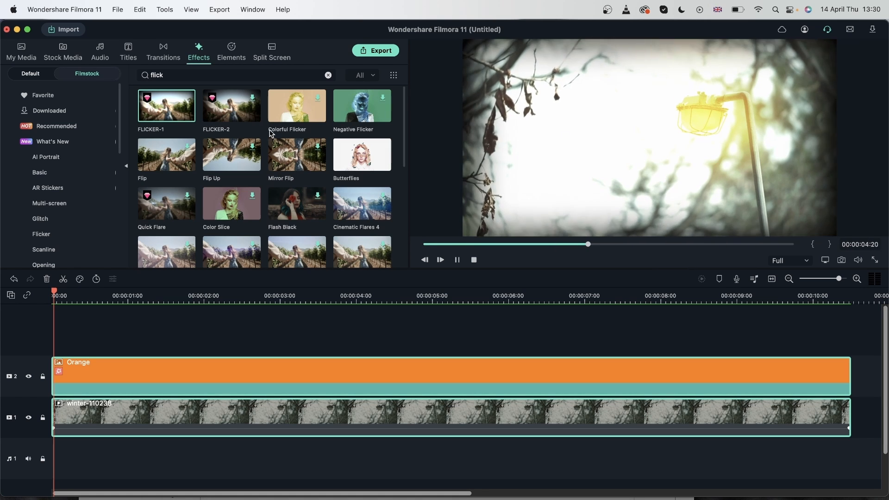
drag(166, 105, 208, 388)
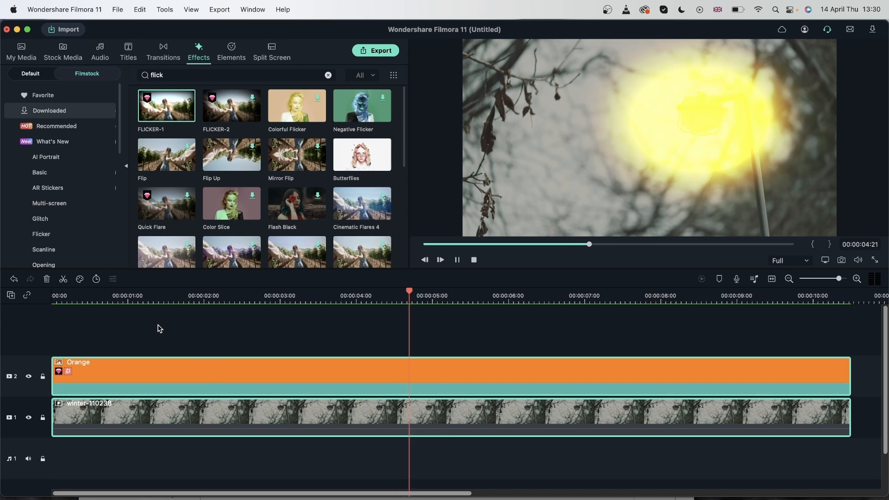
key(space)
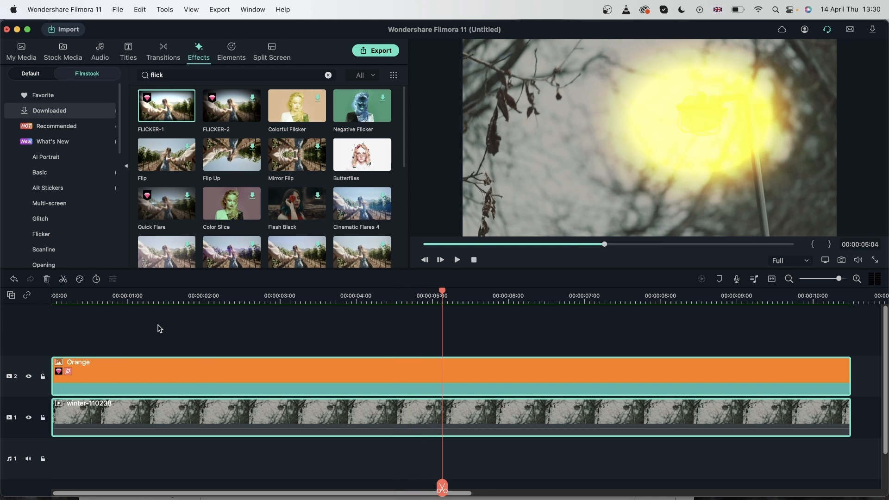
Set the Orange clip's FLICKER-1 effect opacity to 10 and apply the settings
double_click(236, 368)
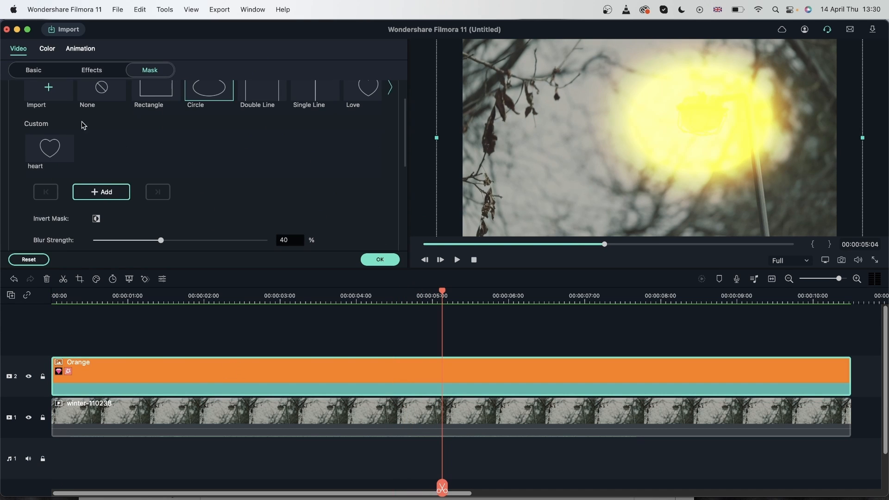
click(91, 70)
drag(326, 207, 77, 218)
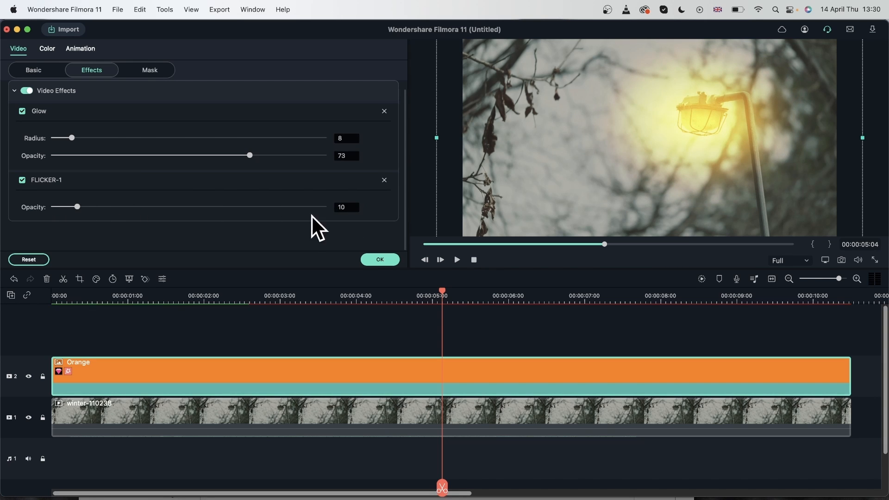
click(380, 260)
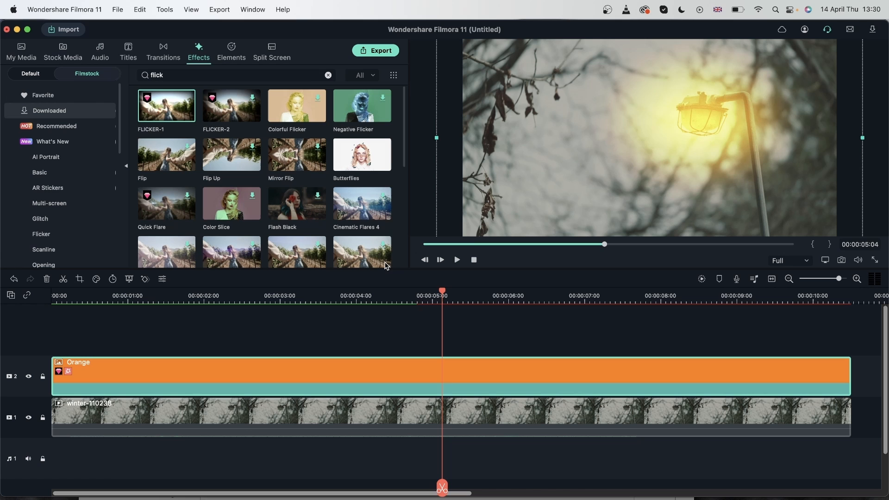
Play back sections of the timeline to review the flickering and flashing lamp glow
click(165, 301)
key(space)
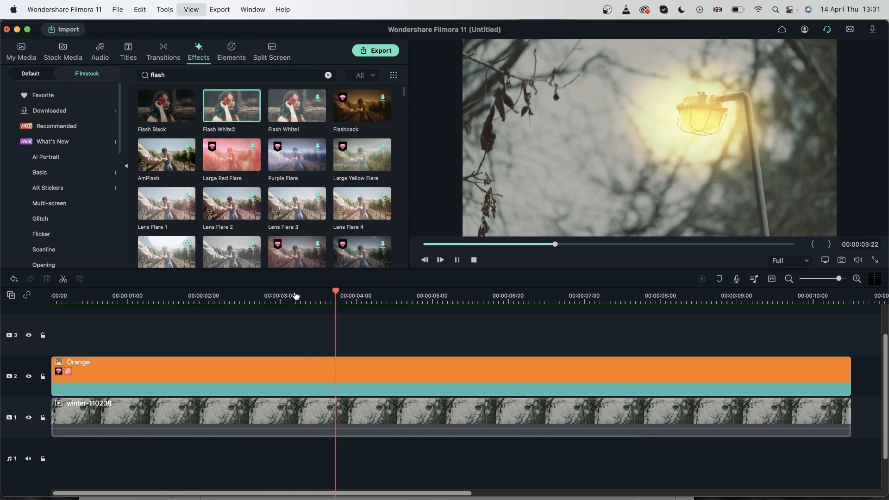
key(space)
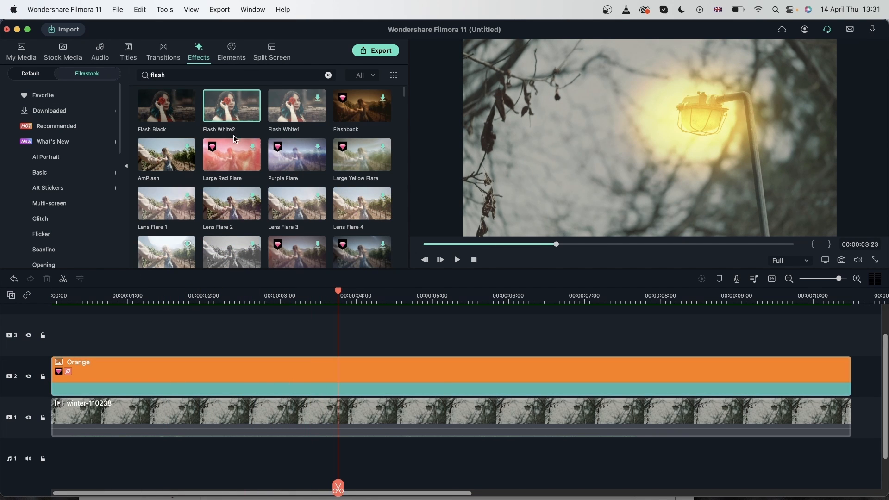
click(224, 302)
key(space)
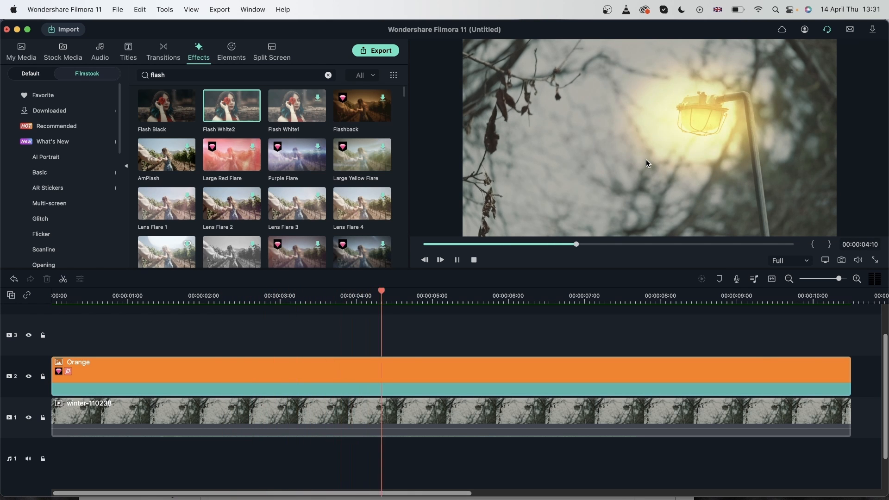
key(space)
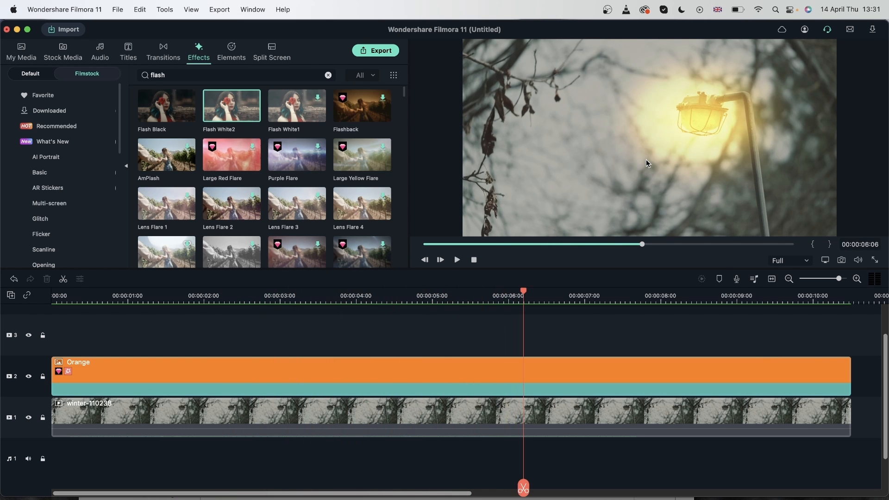
Open the Orange clip's settings at 00:00:02:16 and examine its compositing opacity and mask options
click(244, 299)
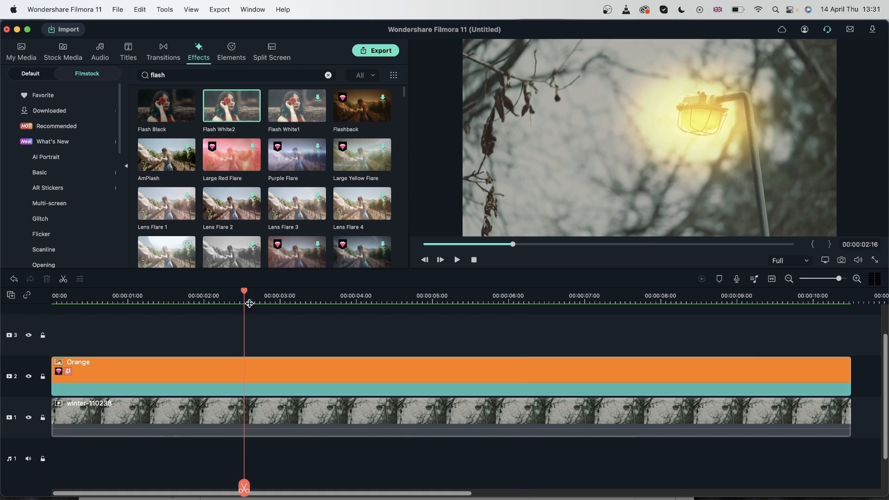
click(274, 384)
double_click(274, 383)
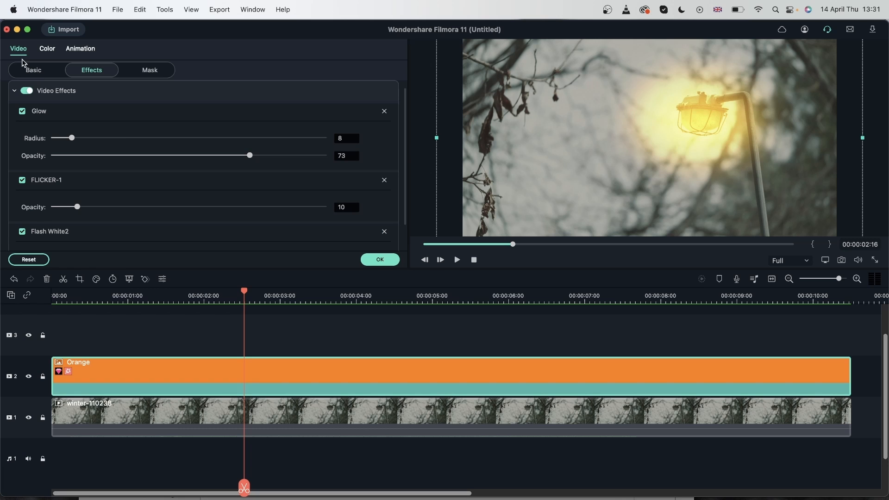
click(46, 76)
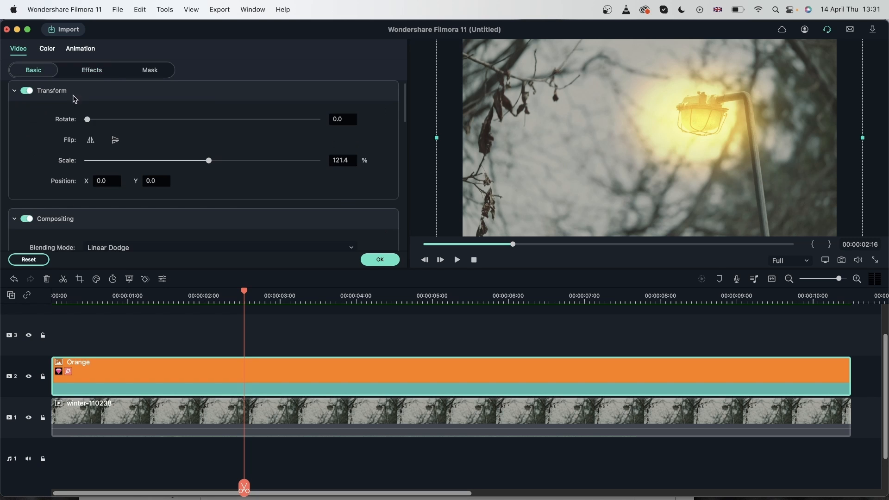
scroll(160, 179, down, 3)
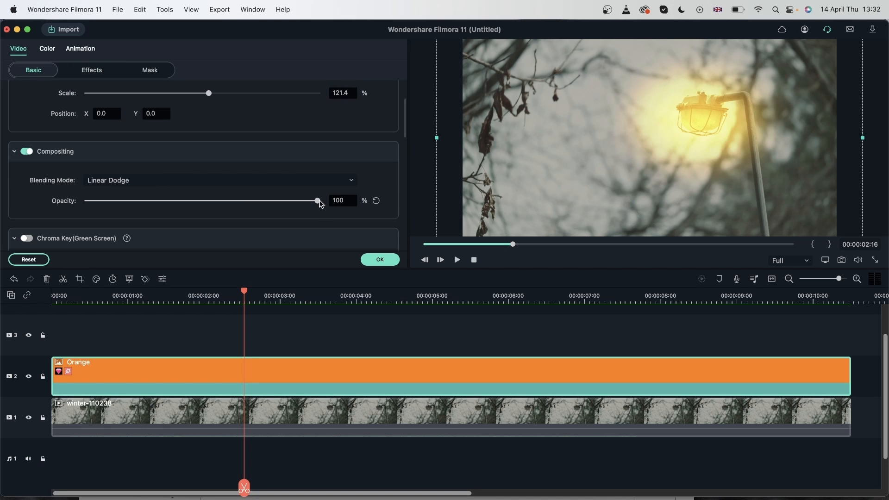
mouse_move(320, 204)
mouse_down()
mouse_move(252, 204)
mouse_move(343, 215)
mouse_move(309, 201)
mouse_move(319, 206)
mouse_up()
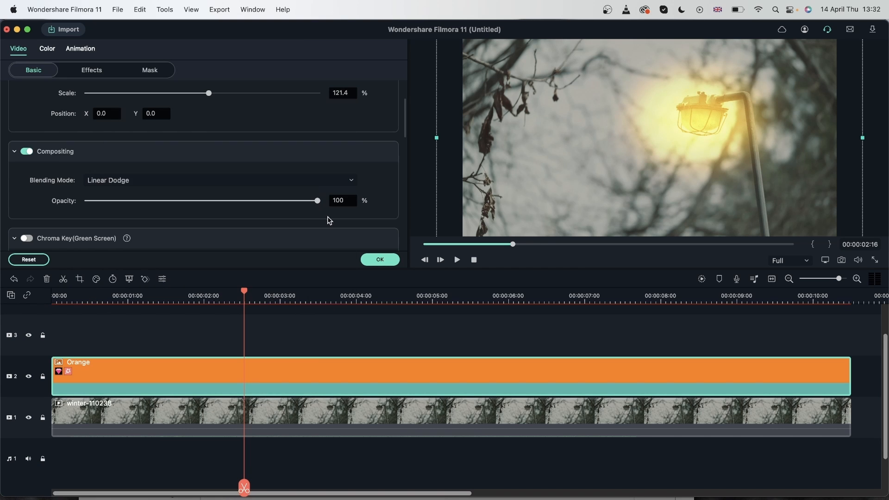
click(150, 71)
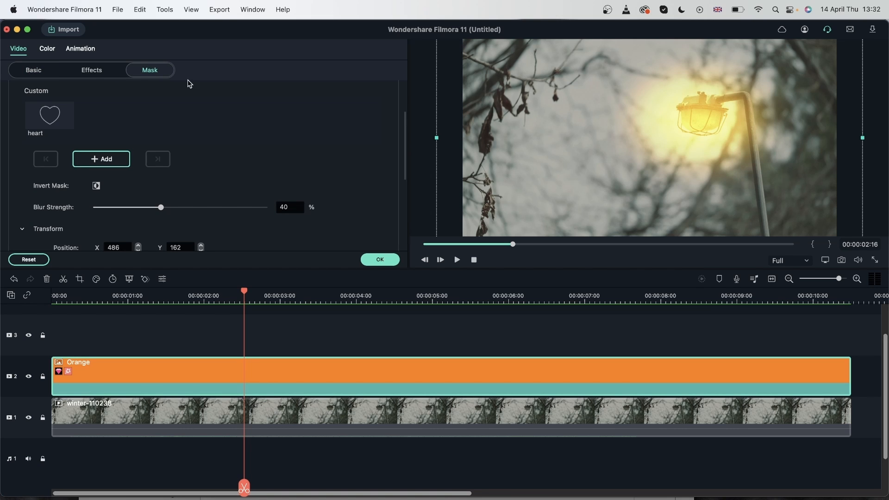
Keyframe the Orange clip's opacity with customized animation: 100% at 00:00:06:20, 73% at 00:00:06:29 and 100% at 00:00:07:06
drag(245, 292, 559, 389)
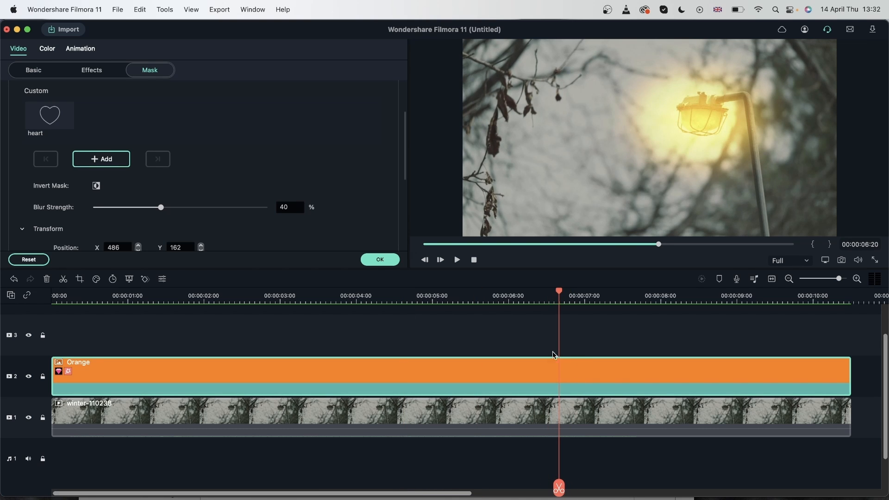
scroll(143, 149, up, 5)
click(81, 49)
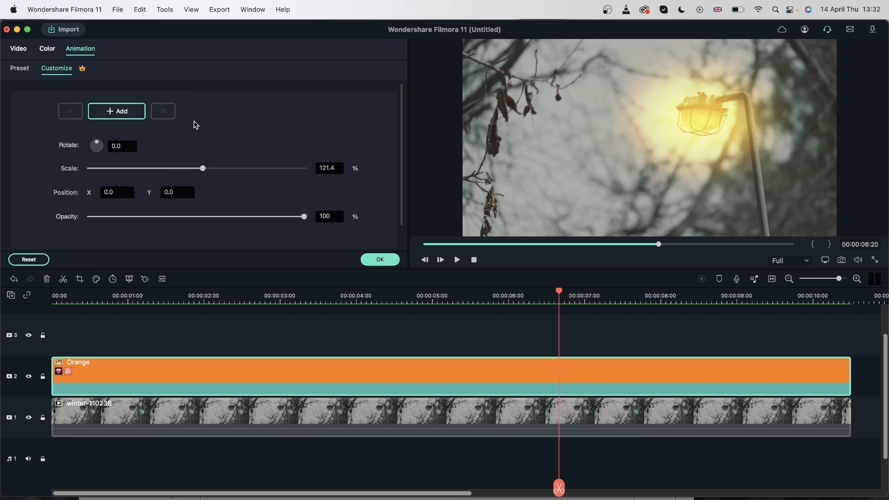
click(119, 111)
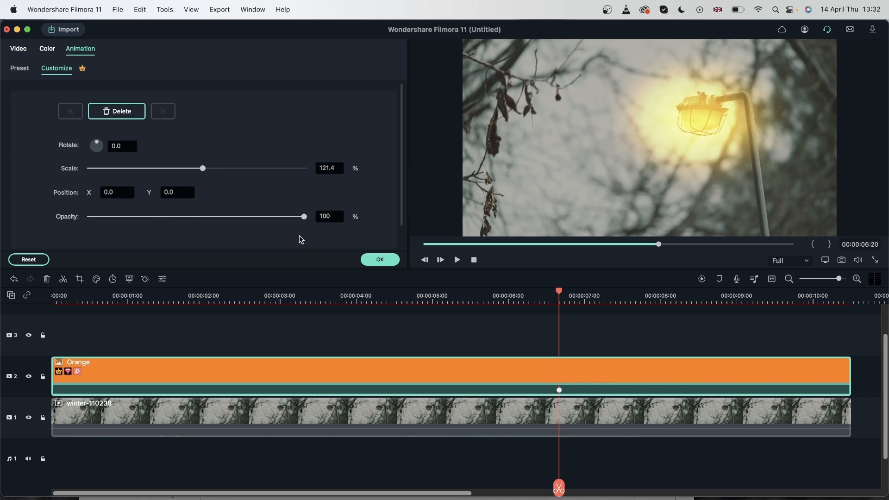
drag(559, 292, 583, 297)
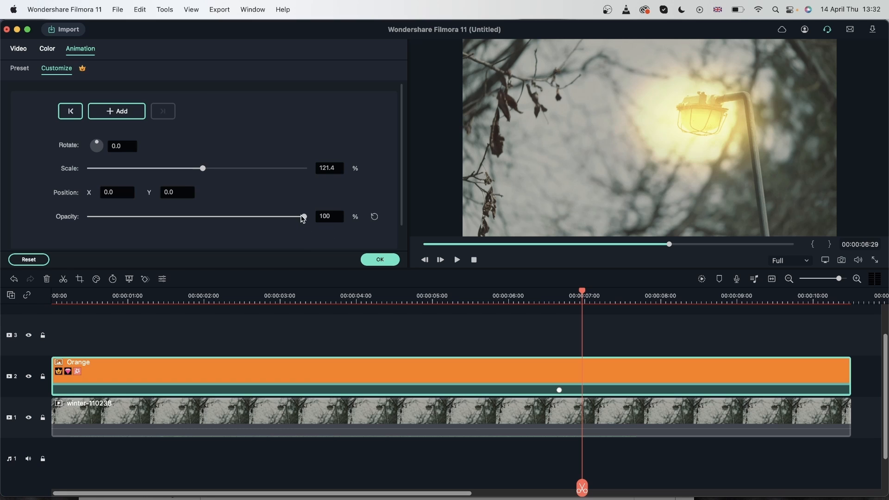
drag(304, 216, 244, 234)
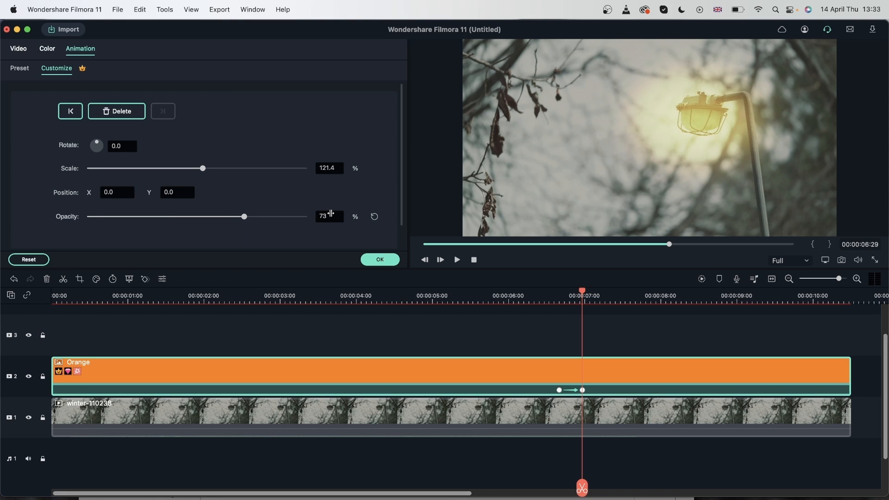
drag(581, 295, 599, 295)
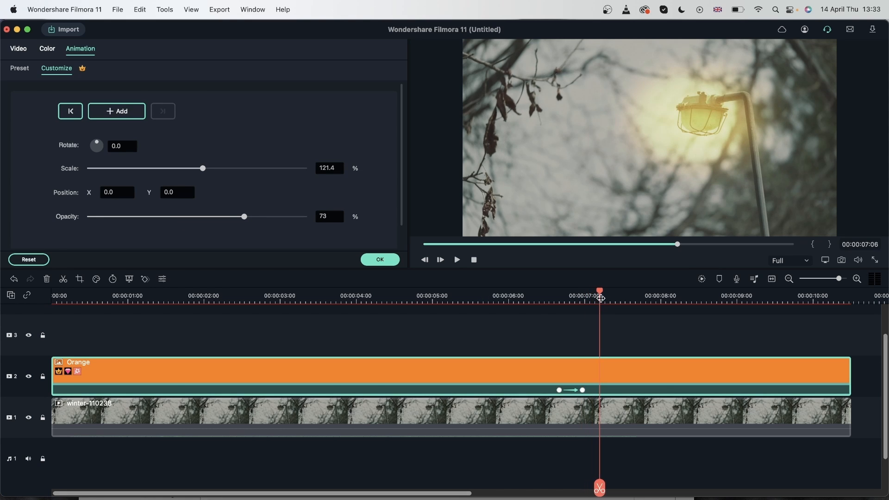
drag(244, 217, 355, 232)
Play the section around 00:00:06:13 twice to review the keyframed opacity dip
click(542, 295)
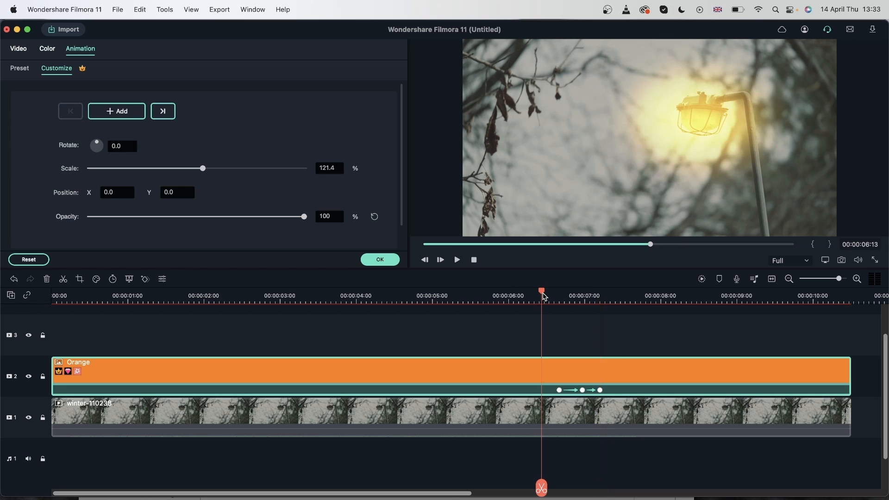
key(space)
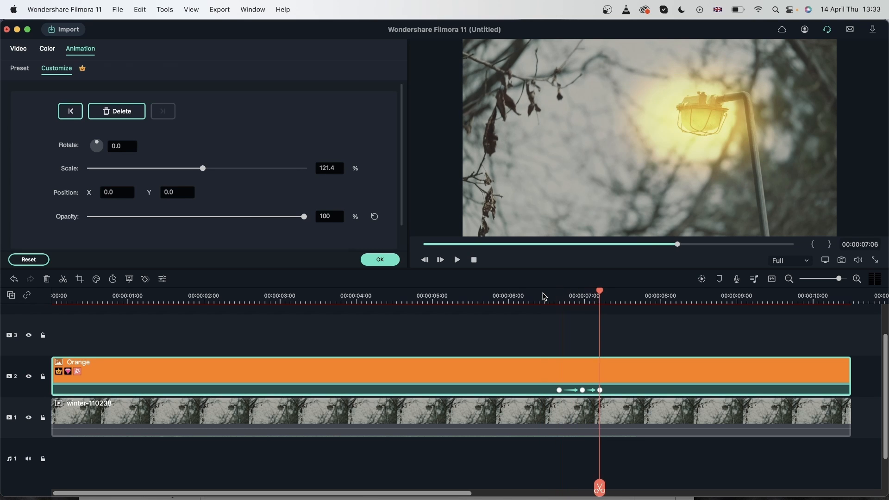
click(546, 296)
key(space)
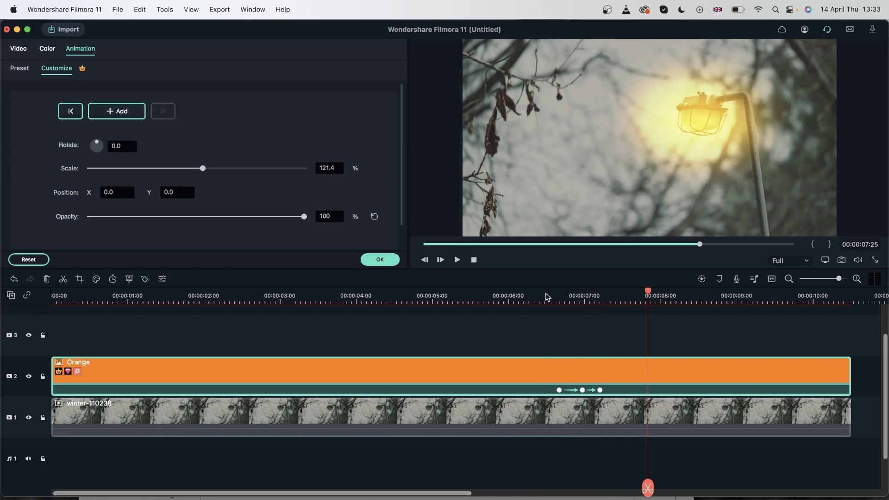
Keyframe another opacity dip on the Orange clip: 100% at 00:00:07:28, 72% about halfway, and 100% at 00:00:08:26
click(659, 295)
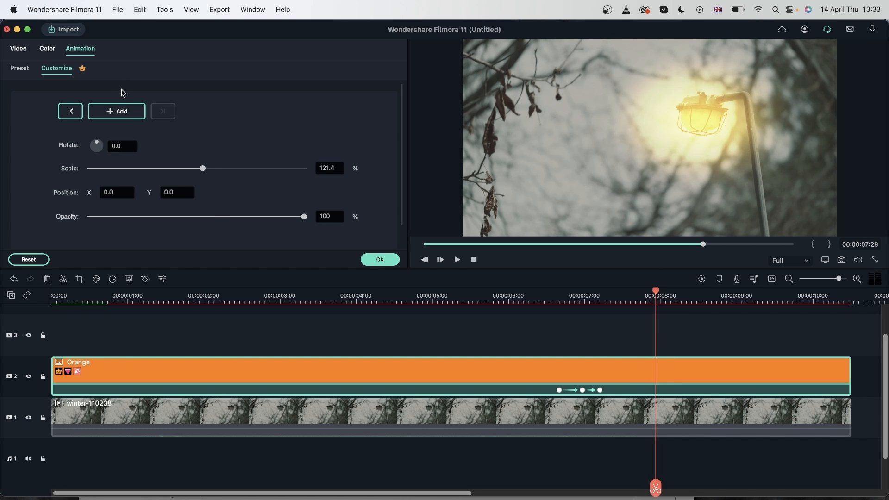
click(117, 111)
drag(657, 296, 693, 304)
drag(304, 217, 243, 224)
drag(694, 293, 727, 298)
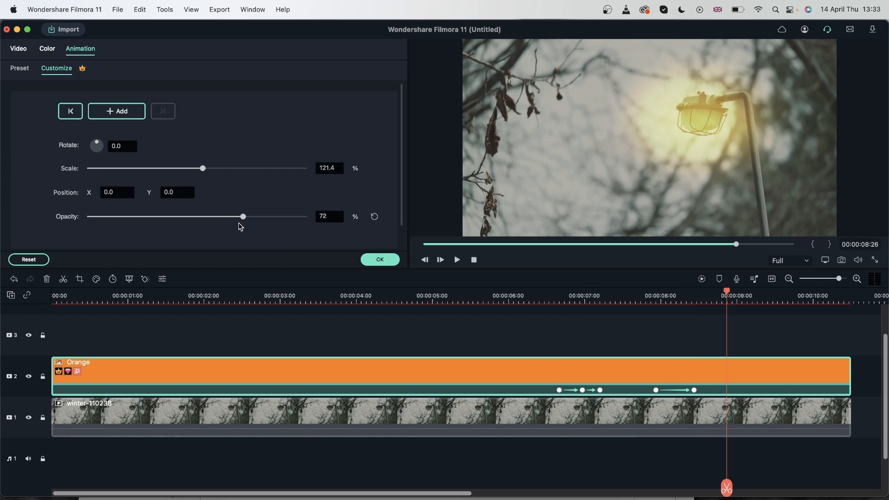
drag(243, 218, 304, 217)
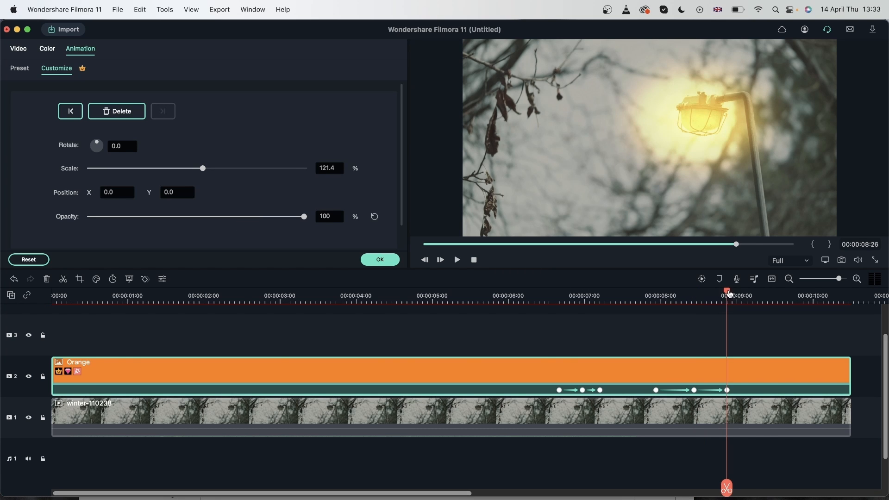
Keyframe the Orange clip fading from 100% opacity after 00:00:09:00 to minimum opacity at 00:00:10:02, apply the animation and play it back
drag(729, 293, 817, 294)
click(108, 113)
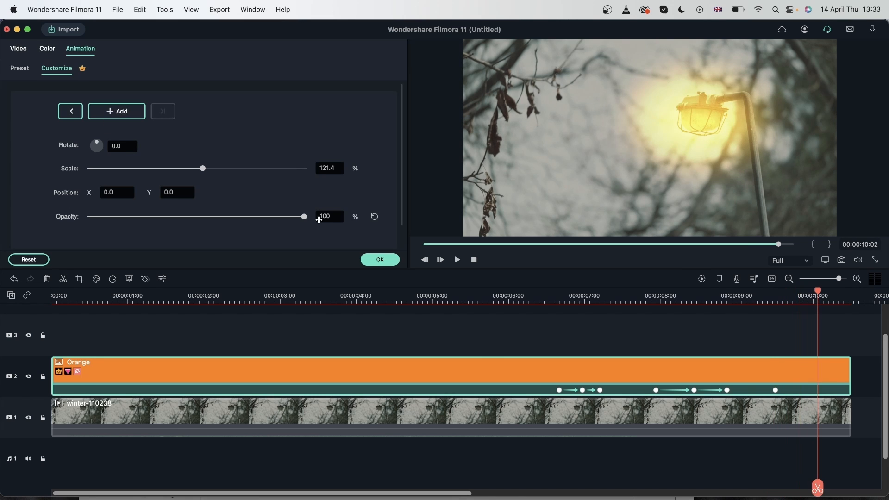
drag(304, 217, 39, 240)
click(366, 262)
key(space)
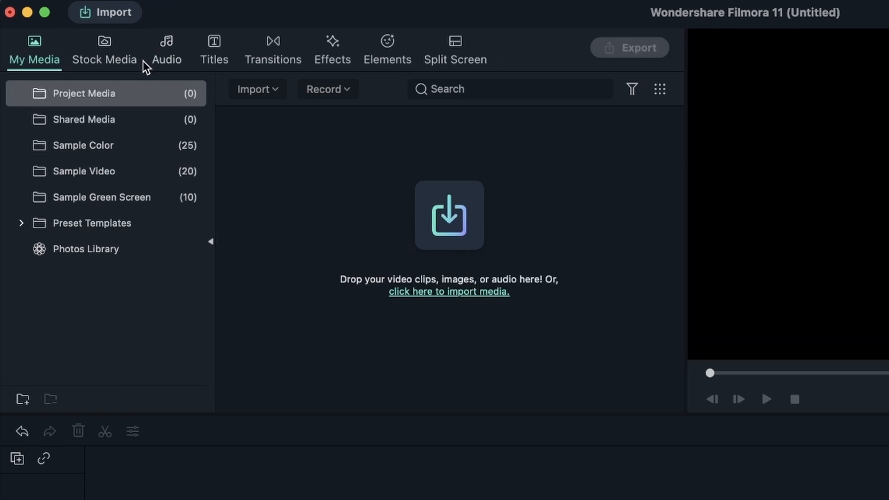
Place the included track Around The Corner at the start of audio track 1 and play it from about 00:00:09:00
click(165, 50)
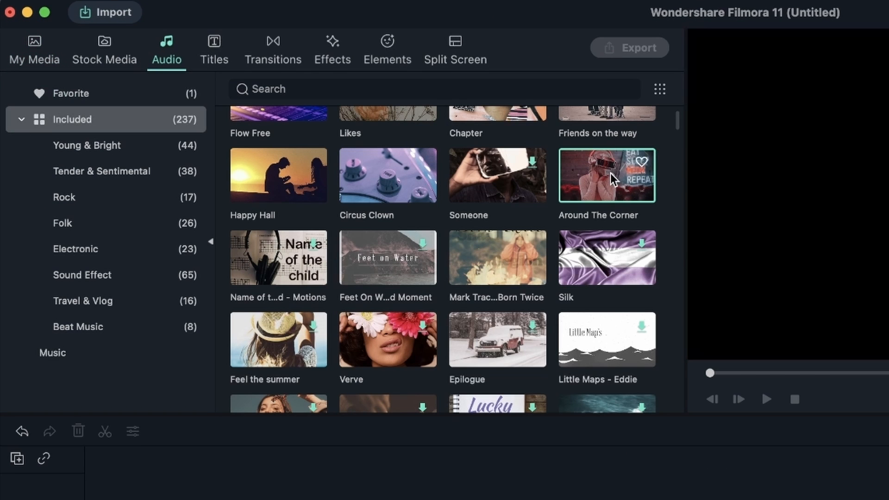
drag(609, 174, 105, 499)
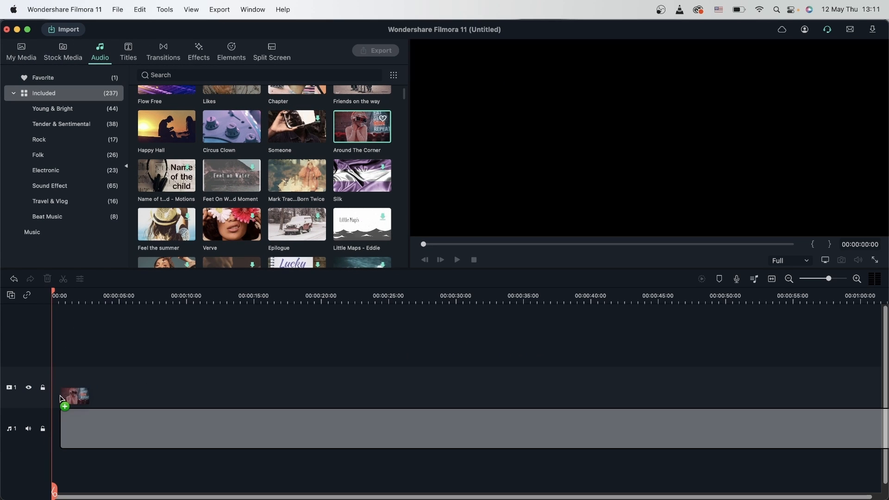
drag(61, 399, 60, 399)
click(175, 295)
key(space)
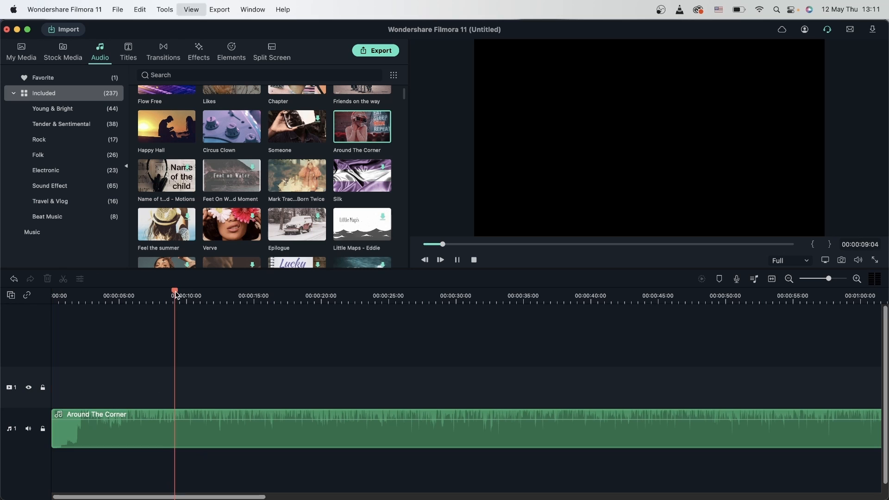
key(space)
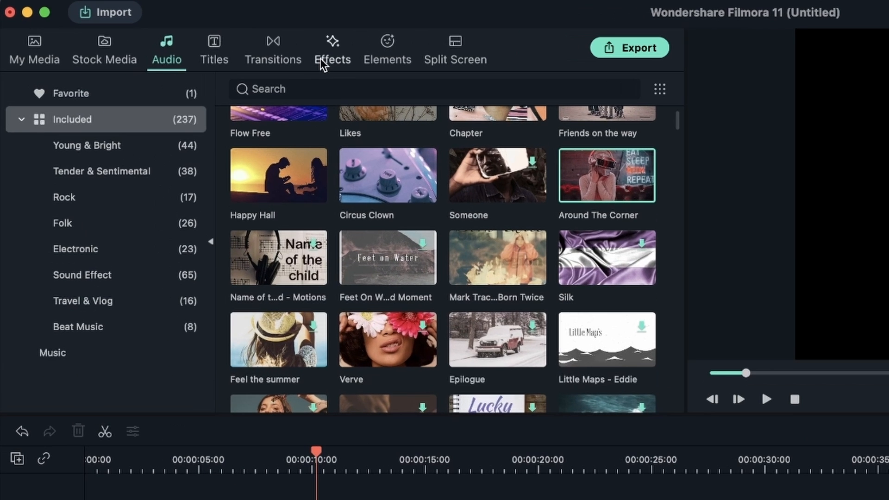
Add the Iridescent Circle 3 audio visualizer to video track 1 and stretch it from the timeline start to about 00:00:56
click(195, 54)
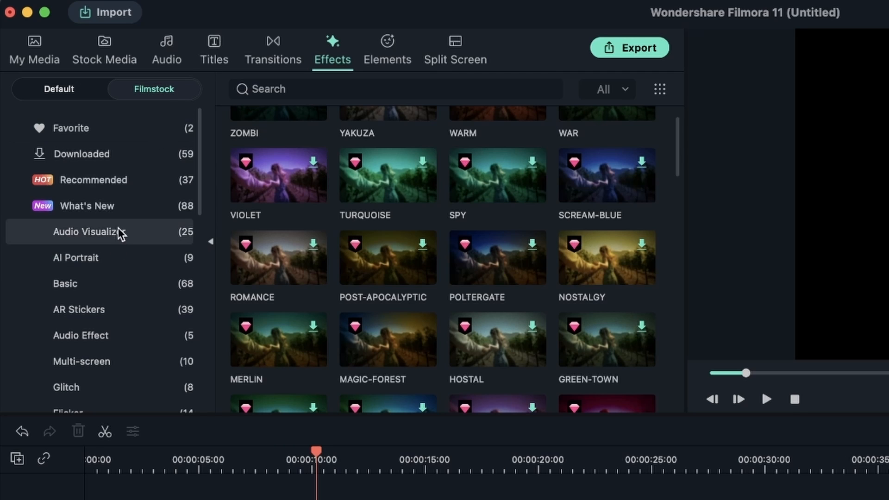
click(74, 230)
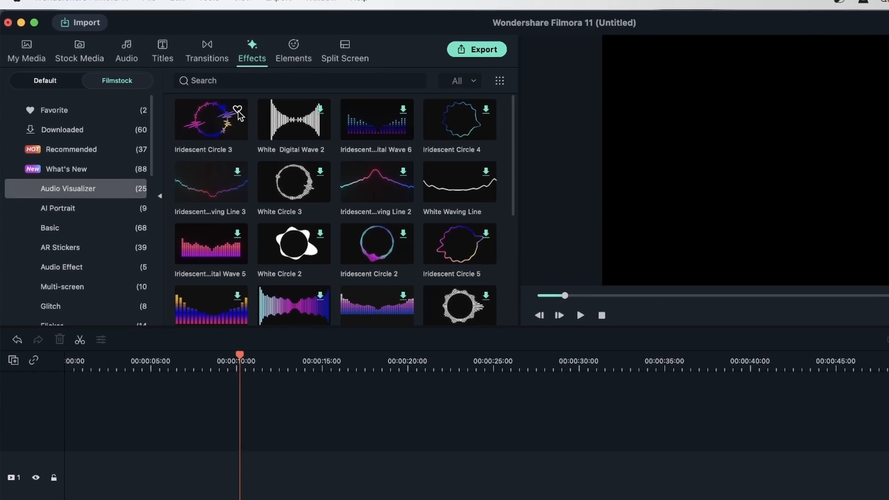
drag(315, 129, 373, 266)
drag(223, 179, 183, 402)
drag(313, 386, 816, 386)
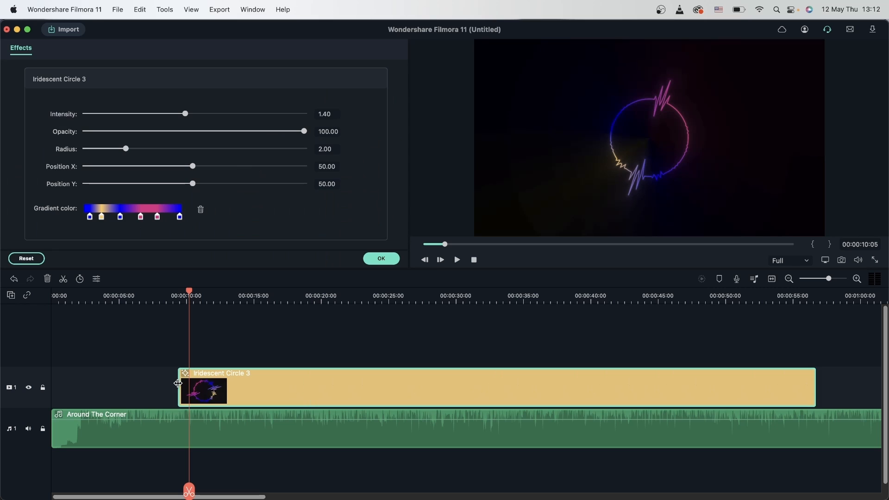
drag(178, 387, 32, 378)
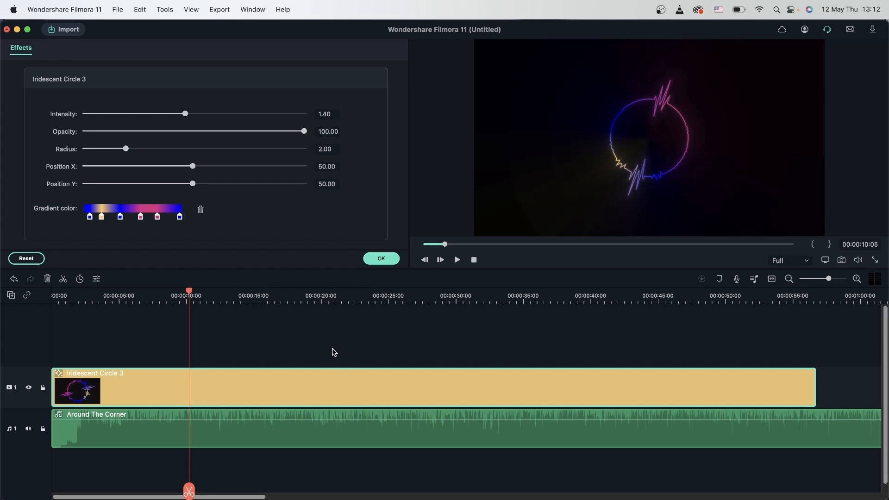
Play back the visualizer with the audio track audible, muted and unmuted again to compare how it reacts
key(space)
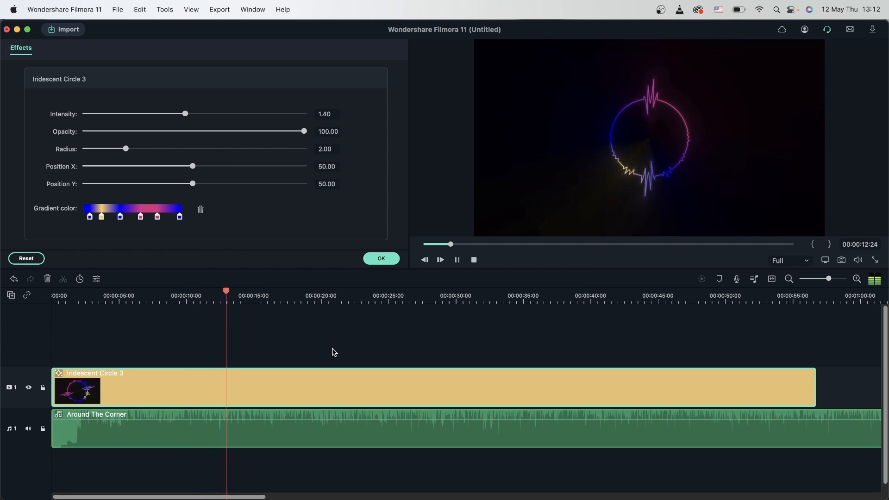
key(space)
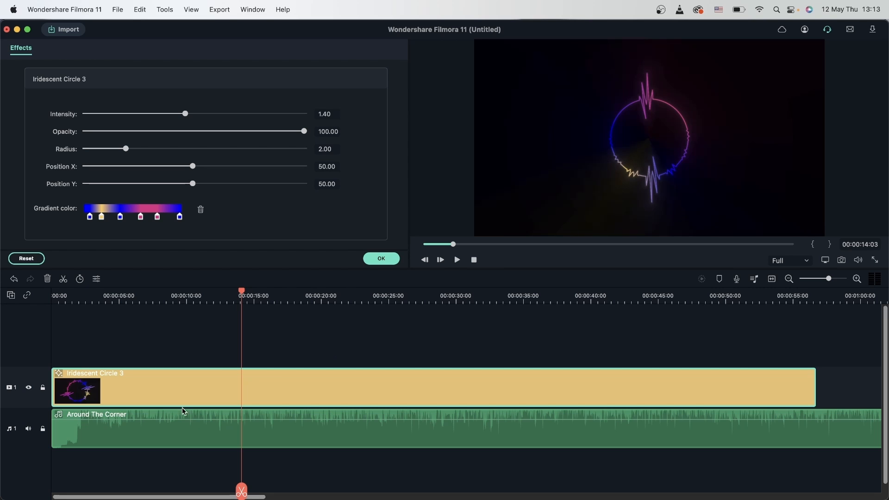
click(26, 429)
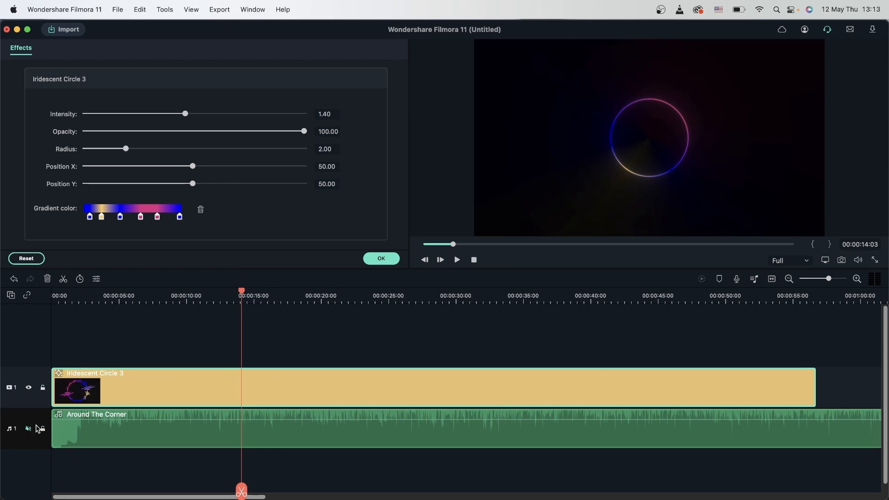
key(space)
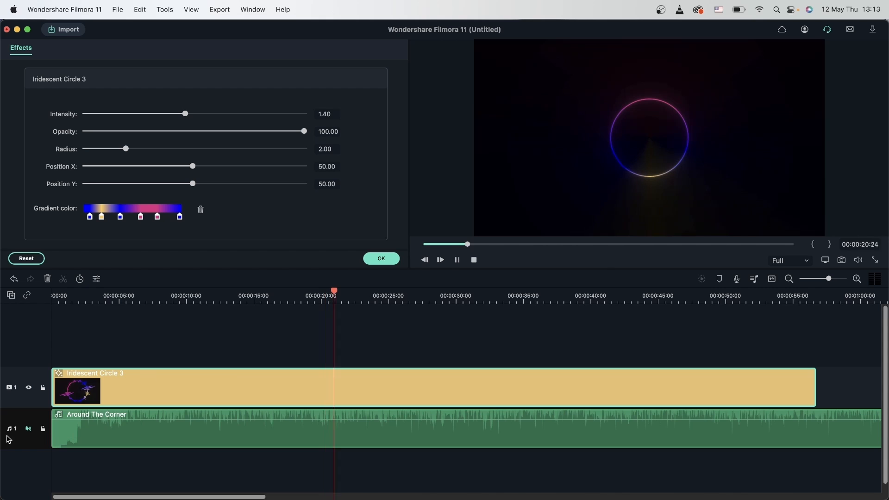
click(28, 429)
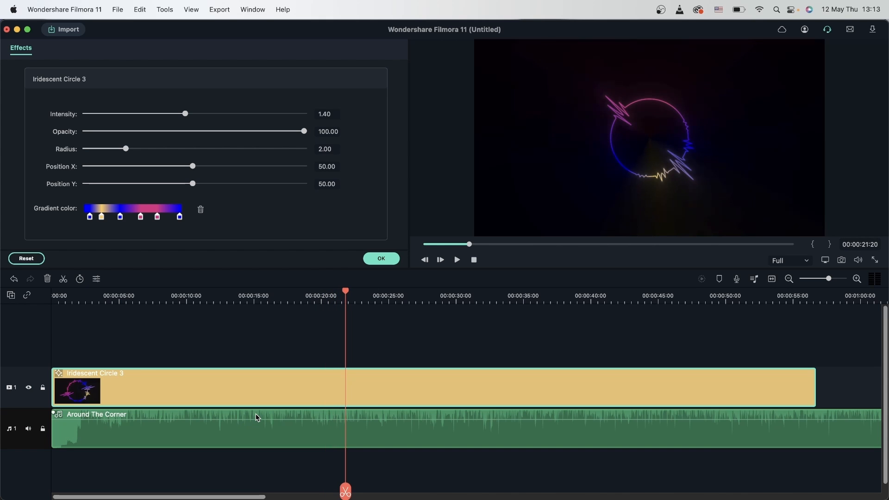
key(space)
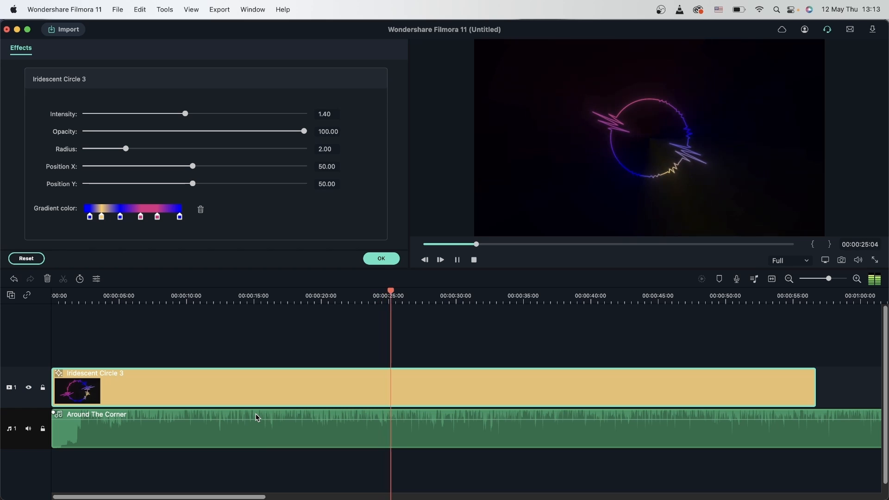
key(space)
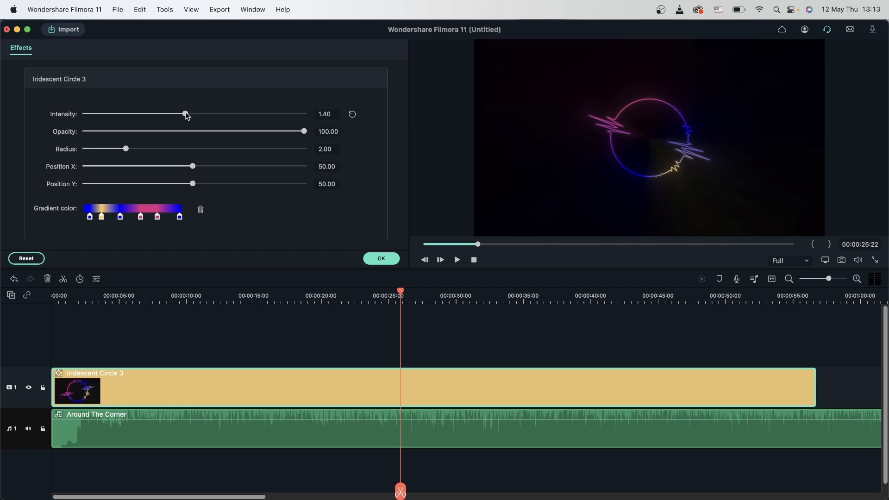
Try Intensity 1.31, lower opacity, Radius 5.02 and other positions on the Iridescent Circle 3 effect, and restore the default values
mouse_move(186, 116)
mouse_down()
mouse_move(86, 115)
mouse_move(345, 115)
mouse_move(88, 116)
mouse_move(304, 120)
mouse_move(178, 121)
mouse_up()
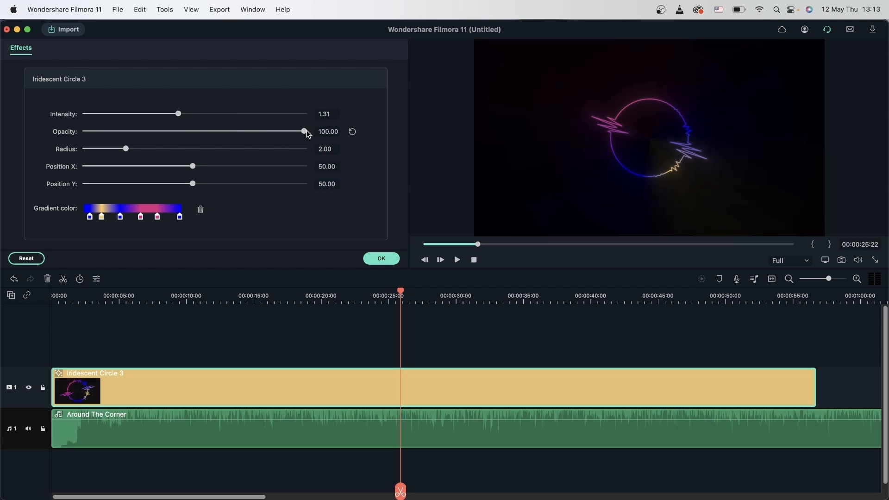
drag(304, 131, 49, 143)
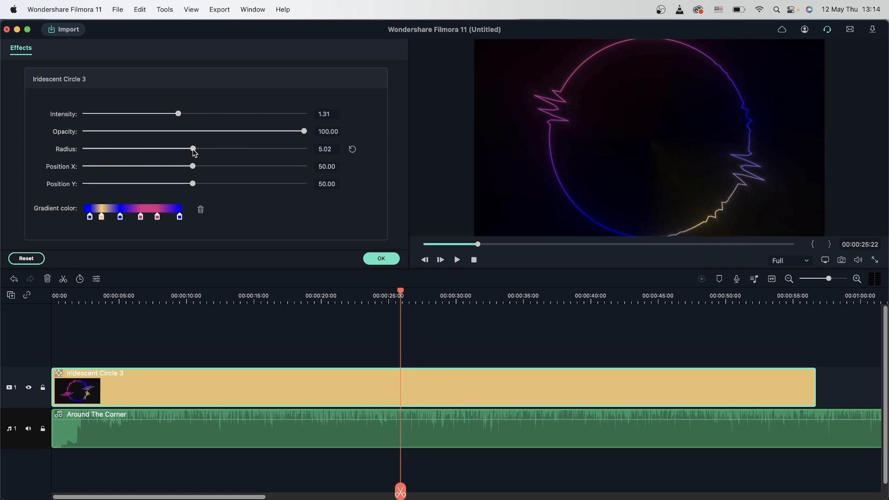
drag(194, 152, 354, 187)
click(353, 185)
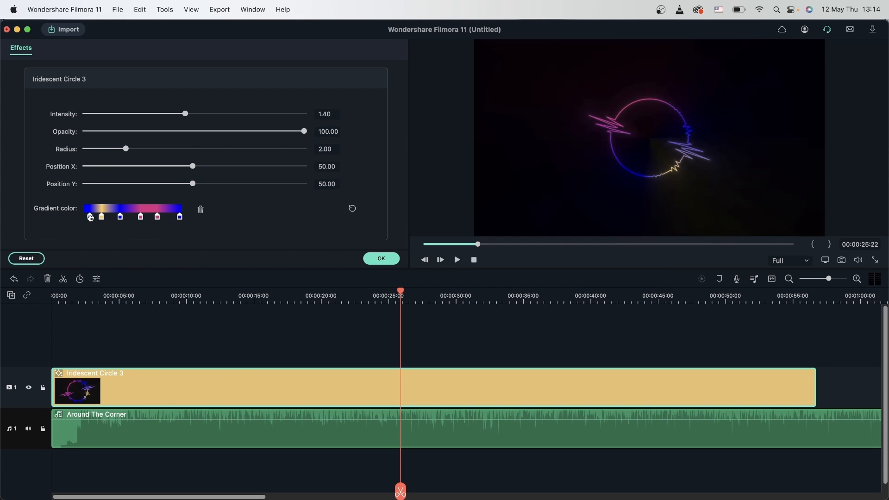
Recolor the first stop of the Iridescent Circle 3 gradient to orange
click(90, 217)
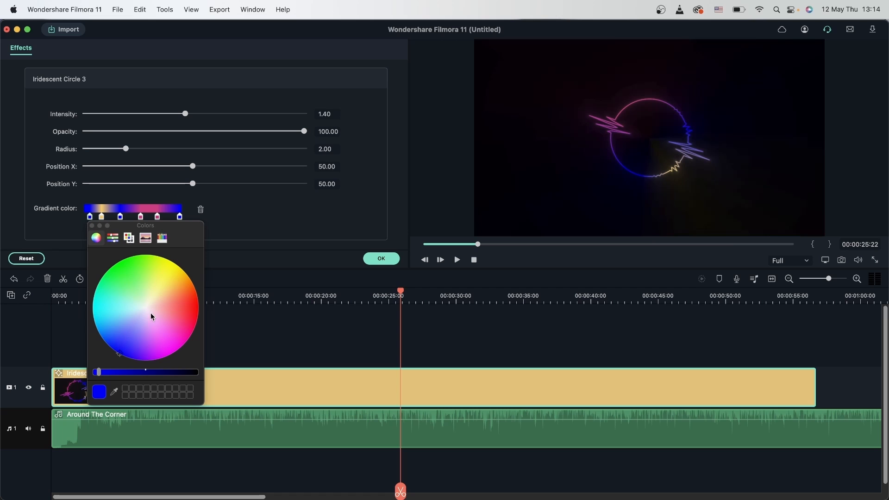
click(129, 278)
drag(135, 268, 194, 299)
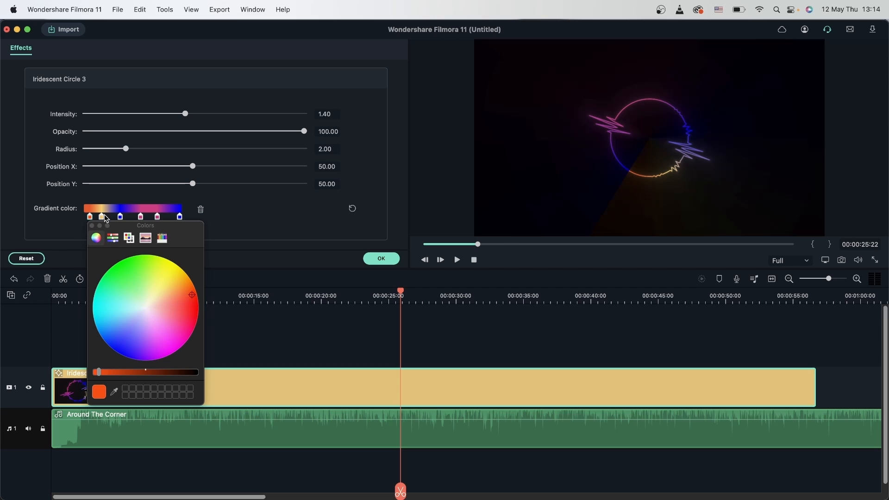
click(92, 226)
click(92, 225)
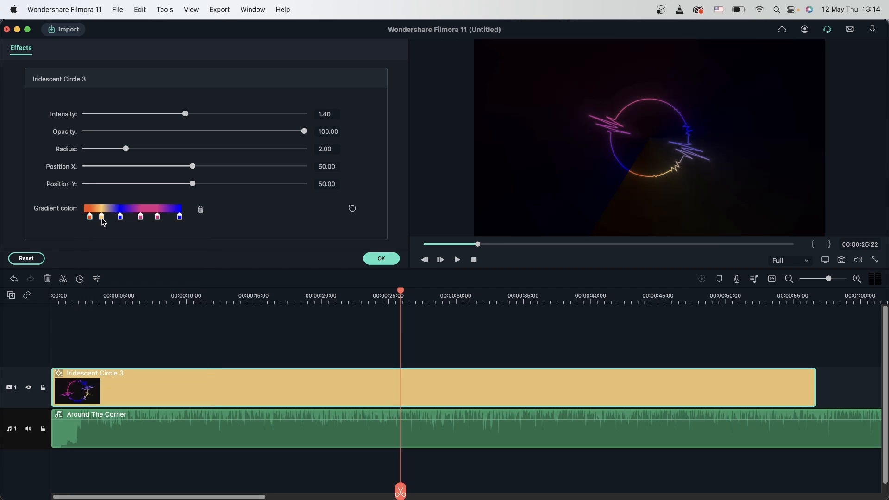
Recolor the second gradient stop to light green and the fifth stop to light blue
click(102, 216)
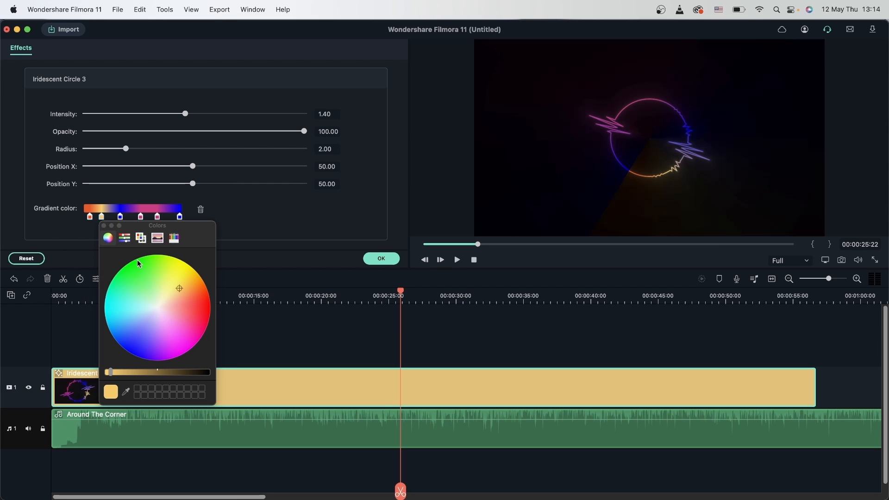
click(141, 266)
click(104, 227)
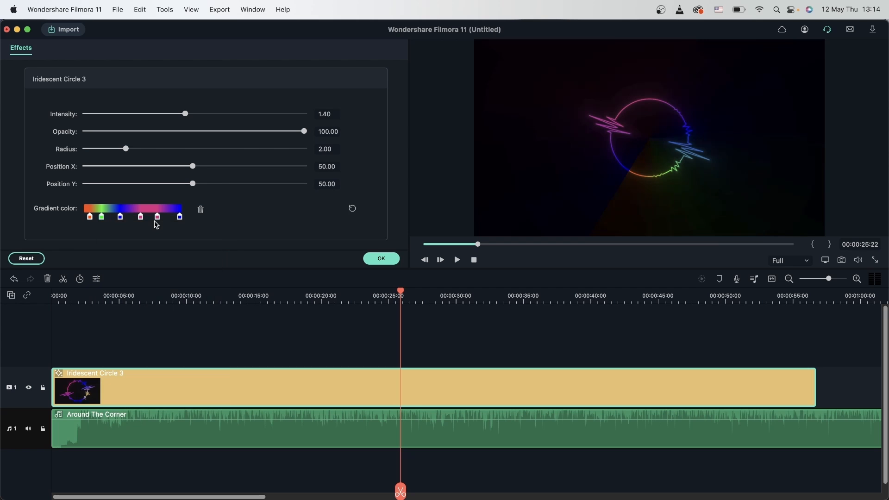
click(157, 217)
click(172, 312)
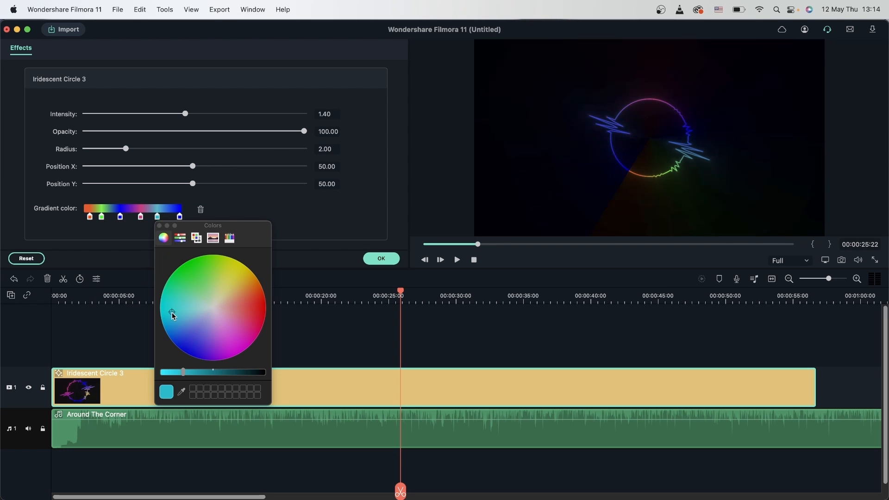
drag(162, 228, 109, 222)
click(141, 224)
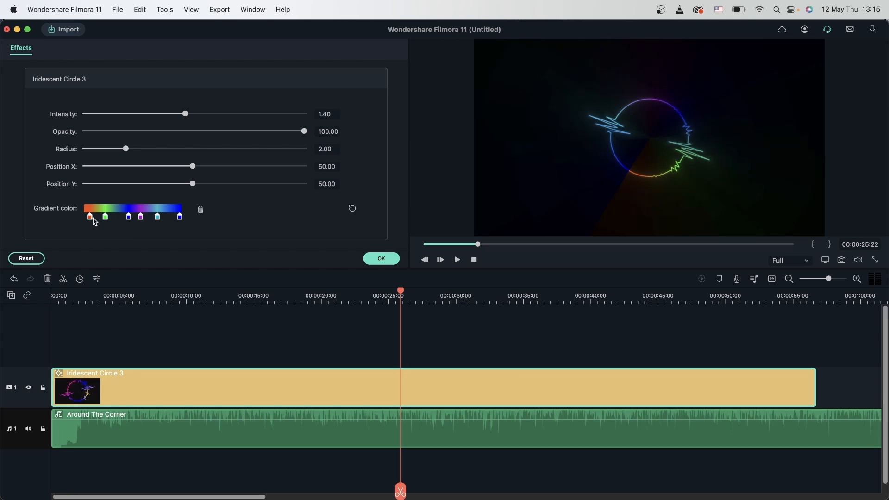
Shift the green gradient stop back and forth between the orange and blue stops to compare the colour spread
drag(106, 218, 118, 217)
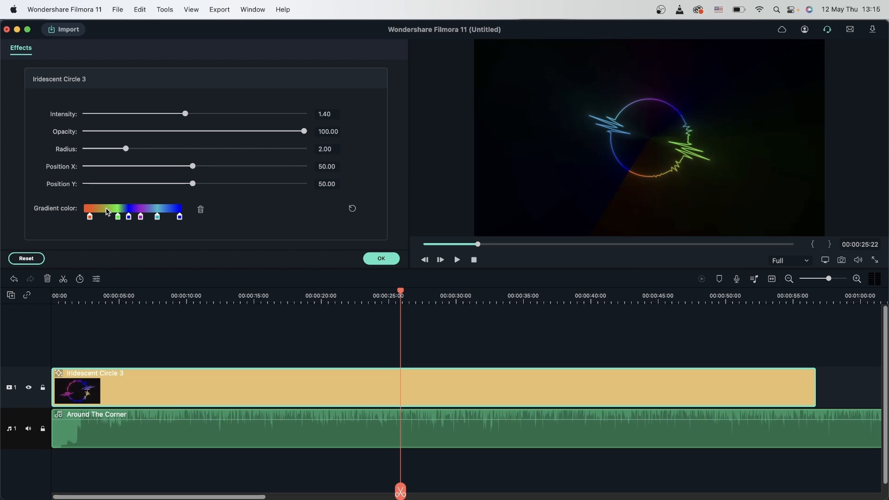
drag(117, 217, 99, 218)
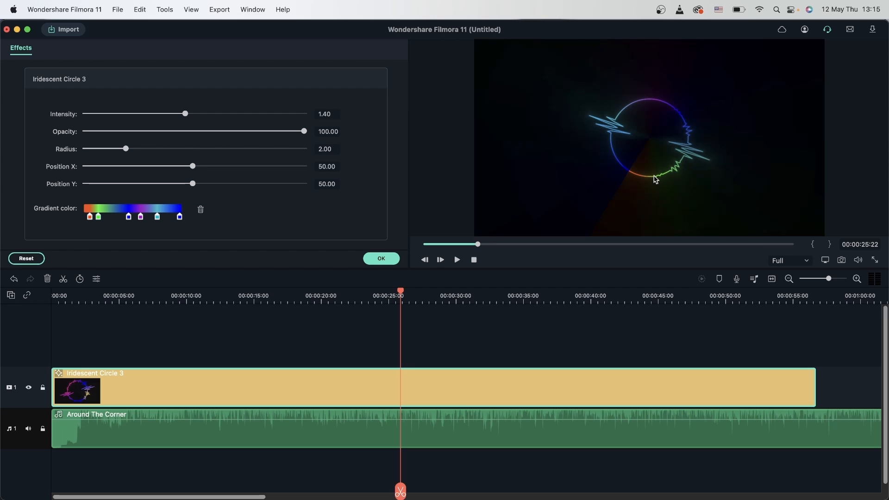
drag(98, 218, 112, 218)
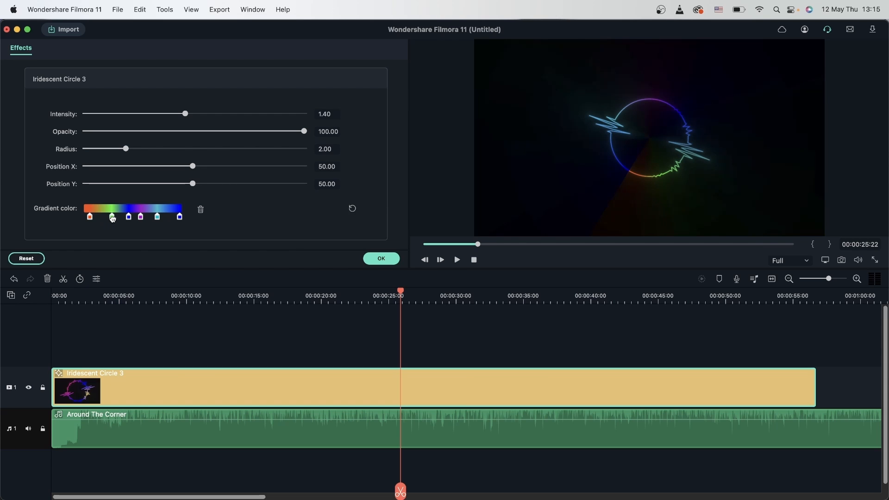
Delete the green and orange gradient stops and move the blue and purple stops toward the start of the gradient
click(201, 210)
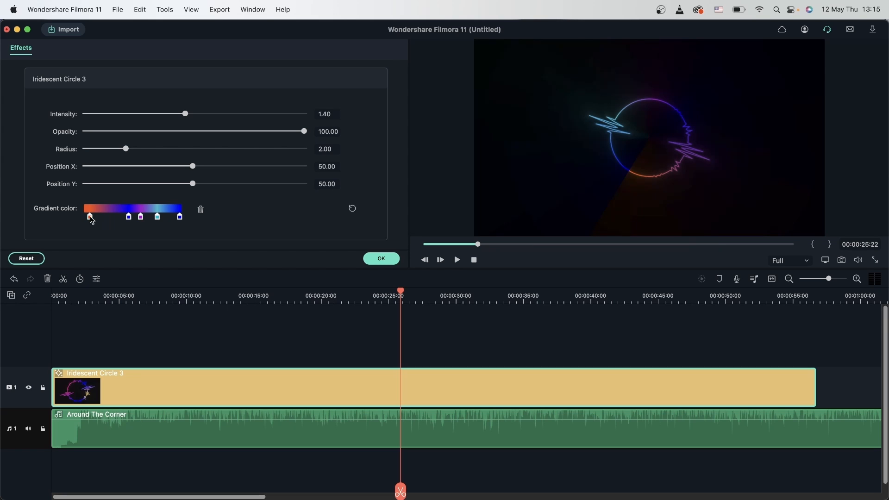
click(201, 209)
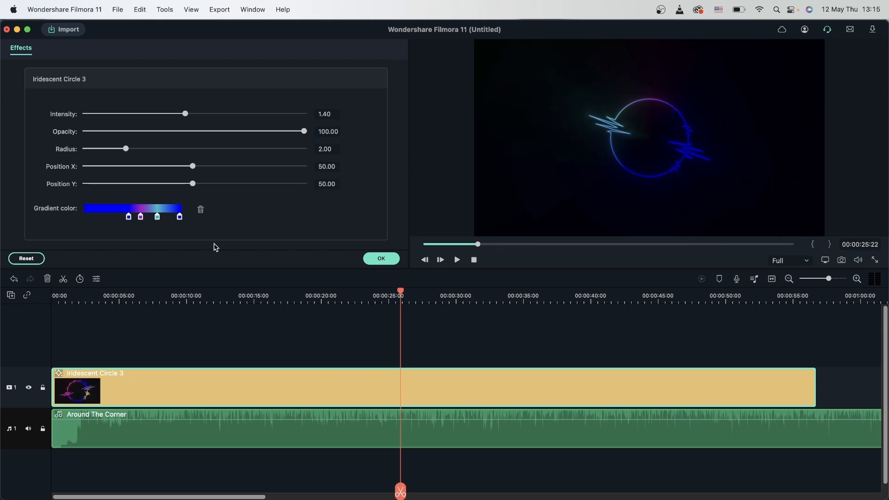
drag(131, 217, 159, 217)
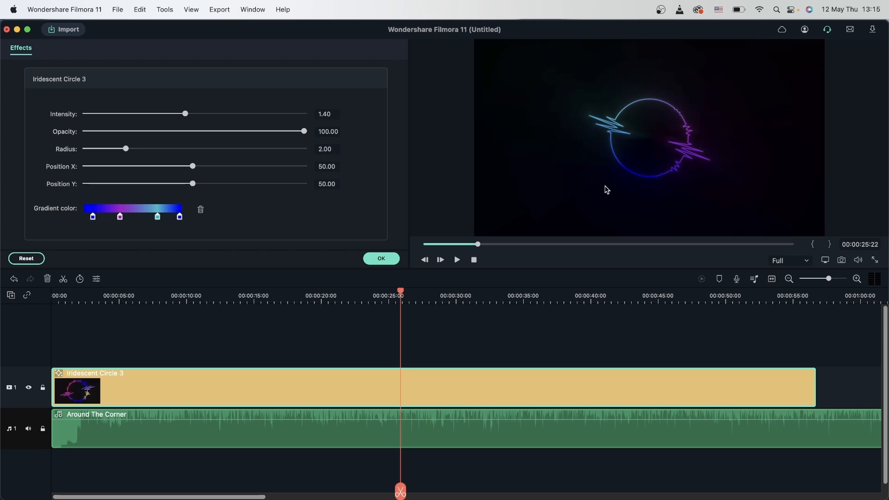
Preview the recolored visualizer at about 00:00:16:24 and delete the Iridescent Circle 3 clip from video track 1
drag(280, 315, 282, 364)
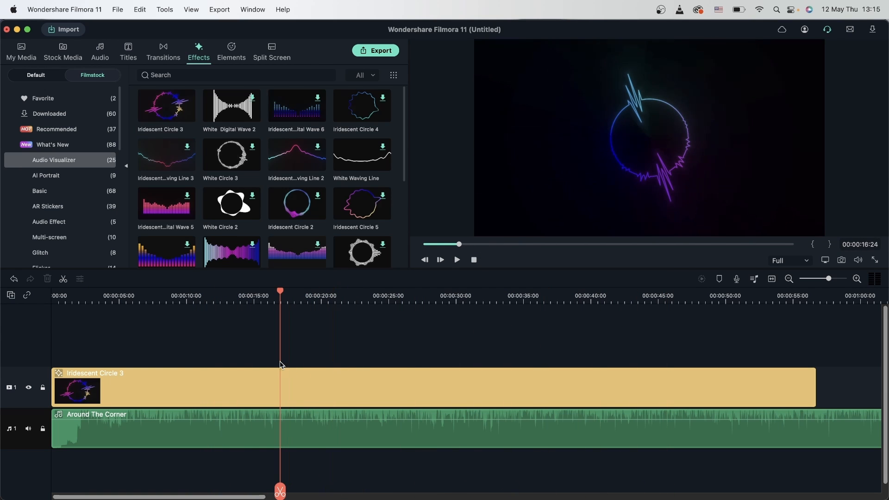
scroll(314, 192, down, 3)
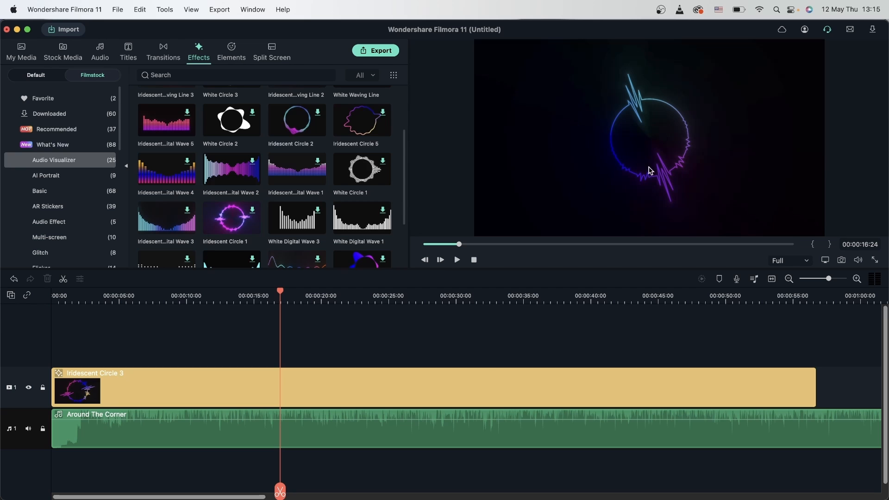
click(413, 398)
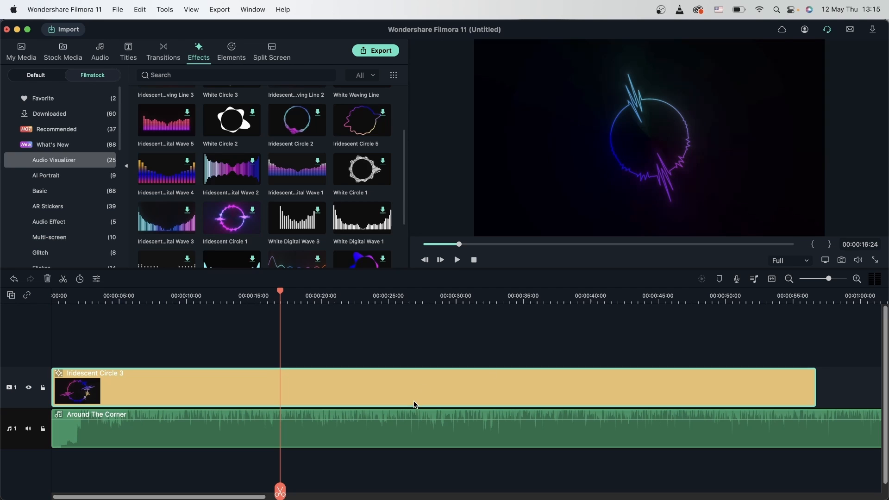
click(48, 279)
Download the Iridescent Digital Wave 2 audio visualizer and place it on video track 1 at about 00:00:13
scroll(303, 203, down, 2)
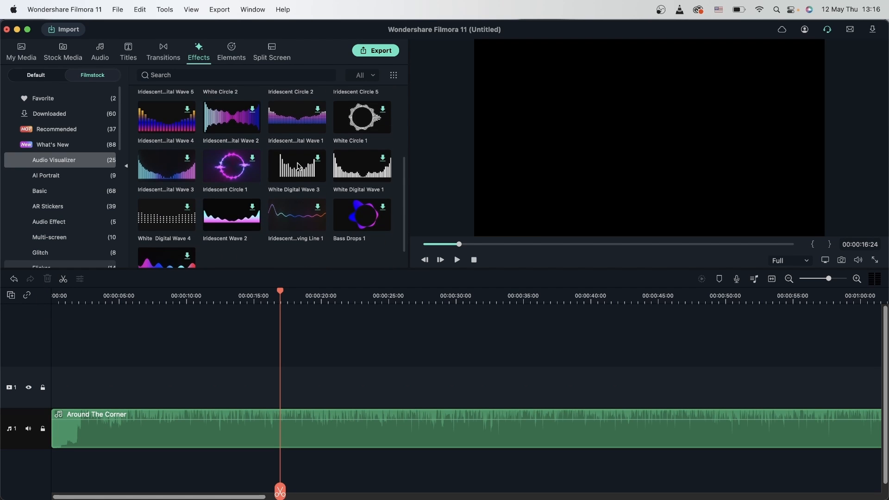
scroll(292, 183, up, 1)
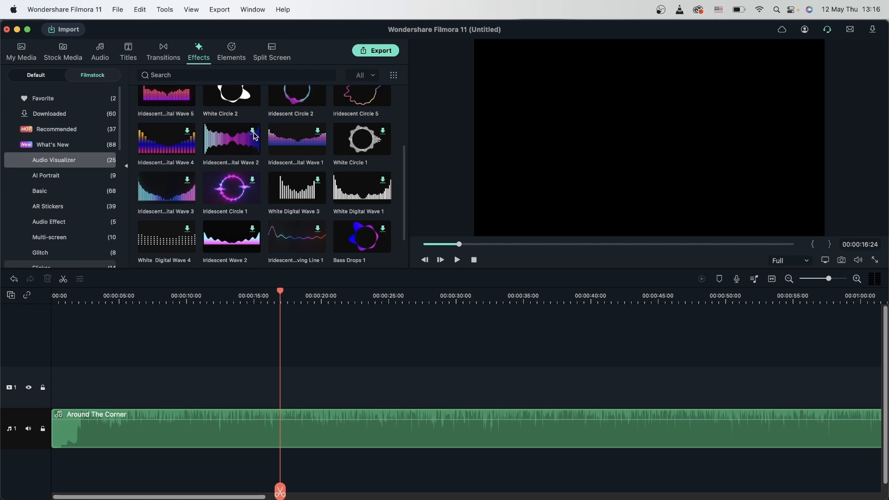
click(254, 133)
drag(230, 145, 229, 395)
Play back Iridescent Digital Wave 2 from 00:00:12:09 with the audio track audible and muted, and unmute the track
click(218, 294)
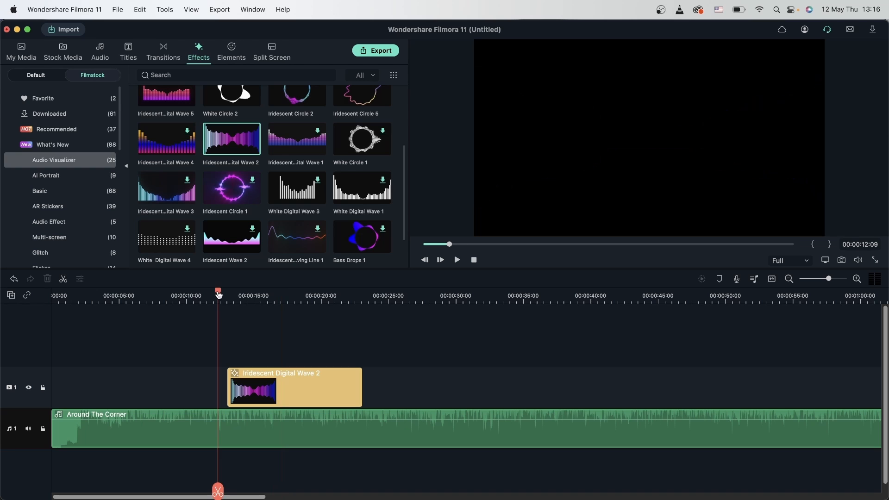
key(space)
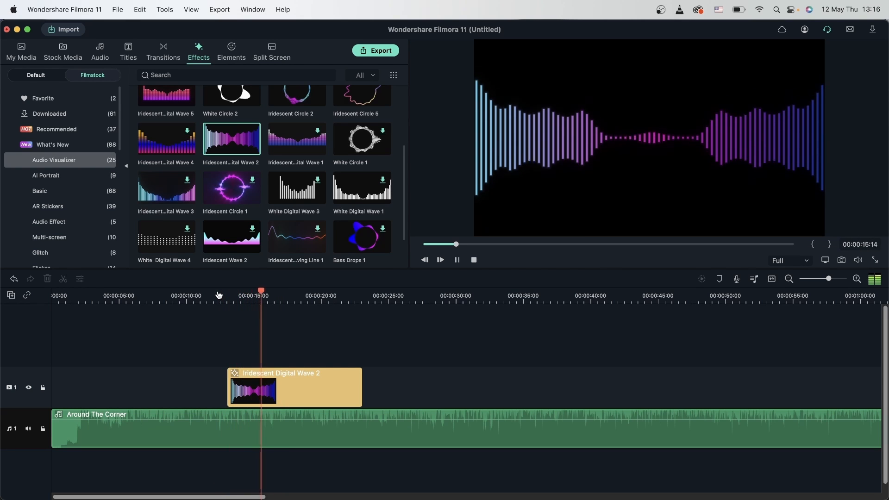
key(space)
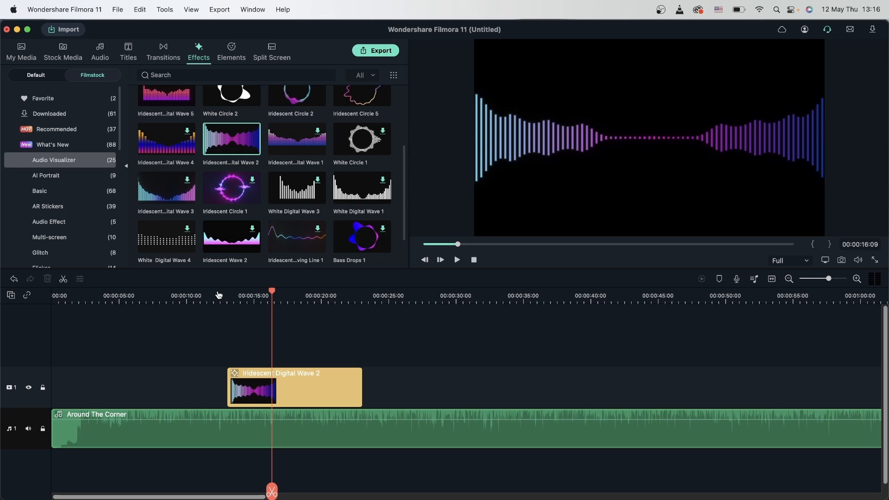
click(29, 430)
key(space)
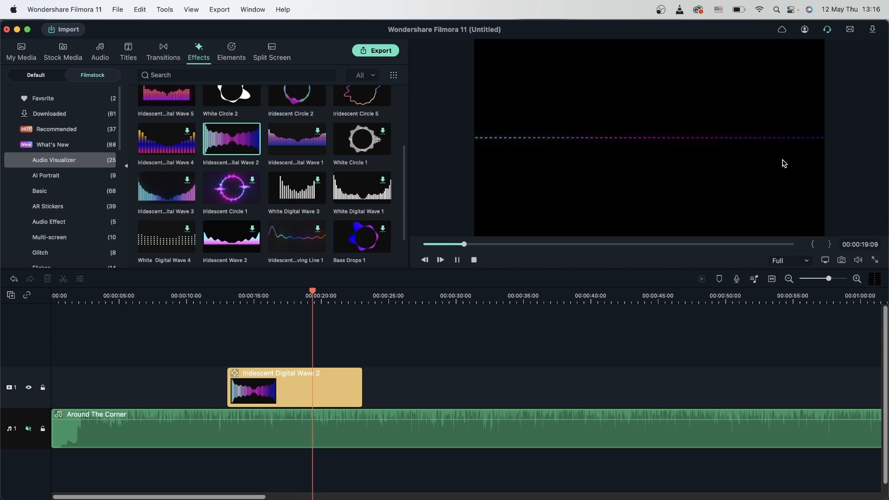
key(space)
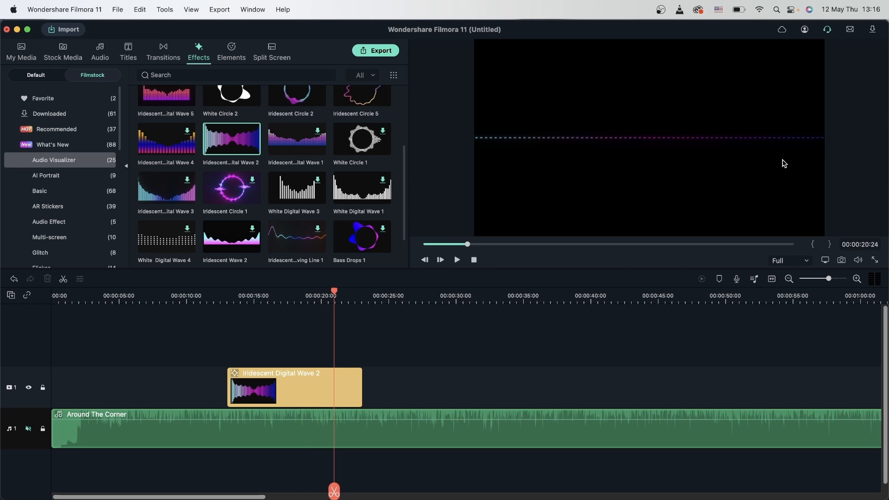
click(29, 430)
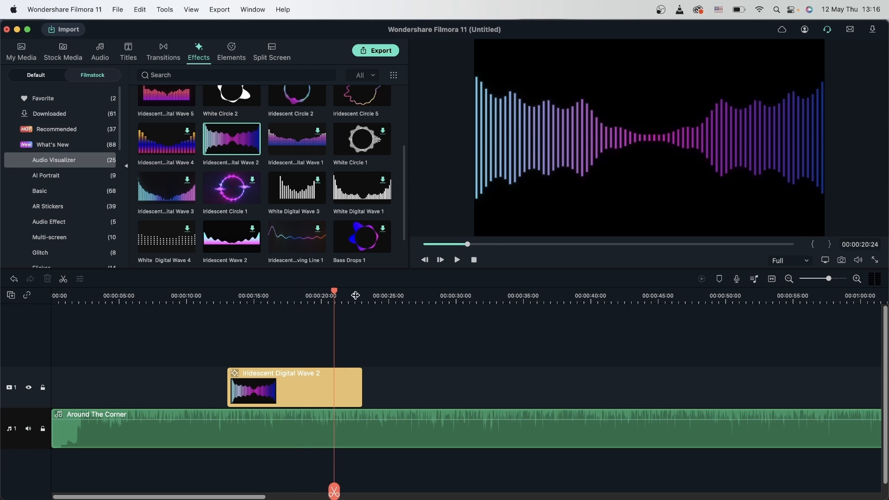
Open the Iridescent Digital Wave 2 settings at 00:00:18:08, try other Intensity, Scale X and Scale Y values, and restore the defaults
click(298, 299)
double_click(329, 380)
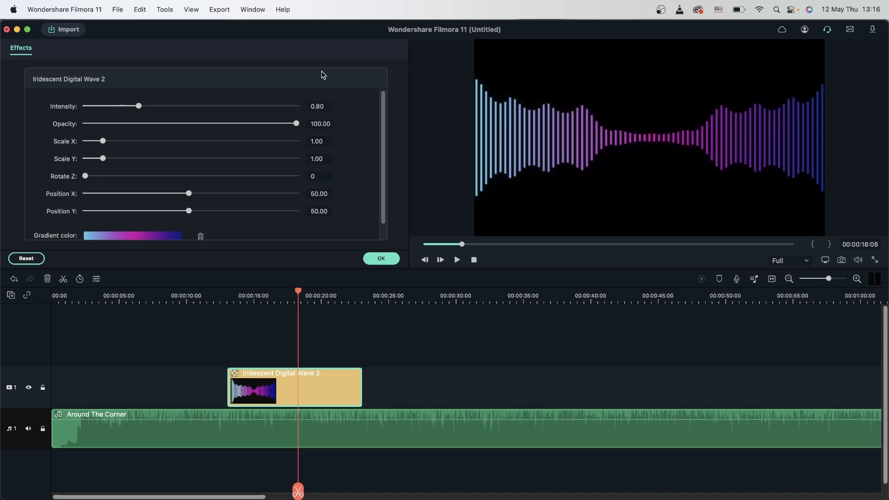
scroll(139, 125, down, 1)
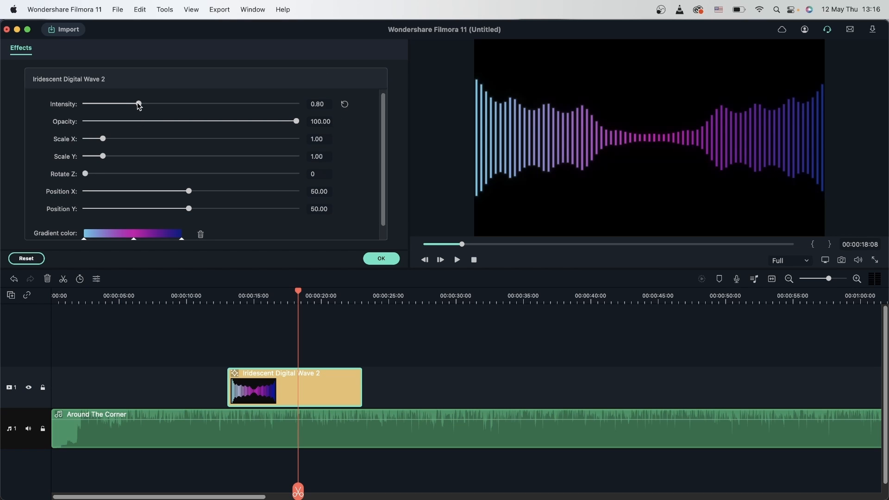
drag(138, 103, 306, 133)
click(345, 103)
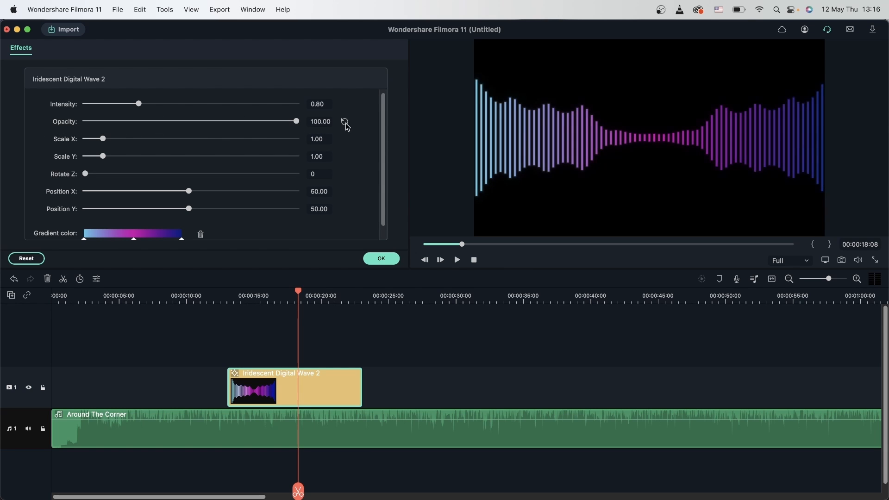
drag(103, 139, 211, 140)
drag(101, 161, 204, 166)
click(345, 157)
Try a Rotate Z of 308 and other Position X and Position Y values on the wave, and restore the defaults
drag(296, 173, 269, 193)
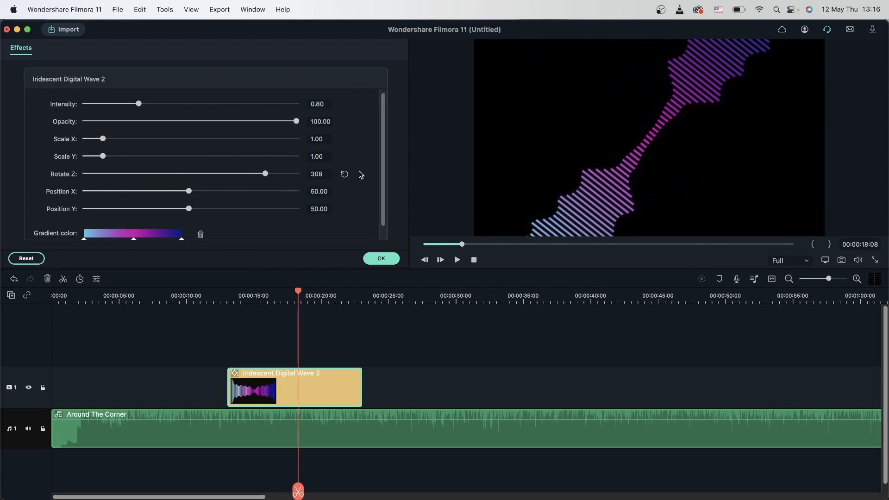
click(345, 174)
drag(193, 190, 139, 191)
click(344, 192)
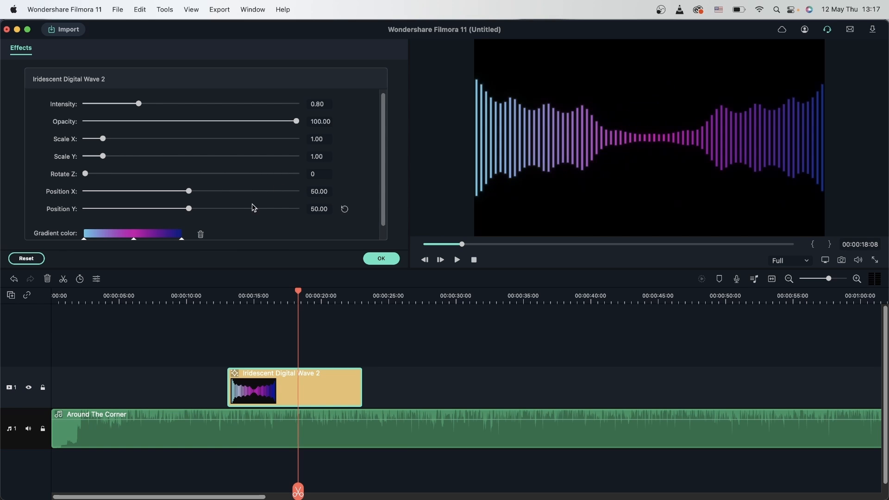
drag(188, 209, 166, 221)
click(344, 209)
Review the wave's gradient colour, confirm the effect settings, scrub across the clip and set the playhead to 00:00:13:04
scroll(228, 201, down, 1)
scroll(229, 201, down, 1)
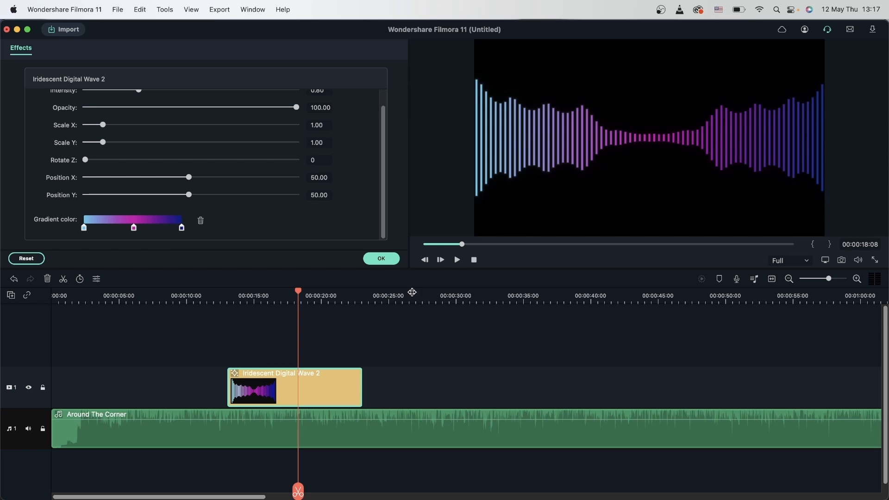
click(390, 259)
drag(244, 296, 370, 300)
scroll(244, 199, up, 4)
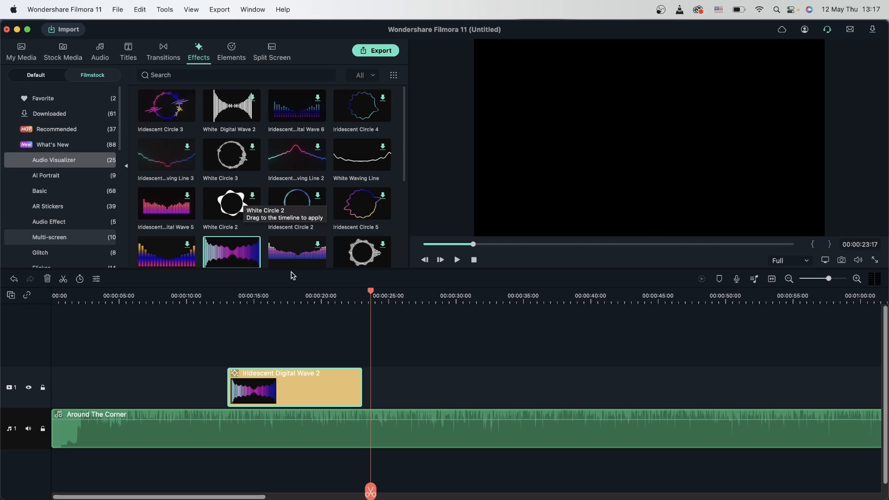
click(229, 294)
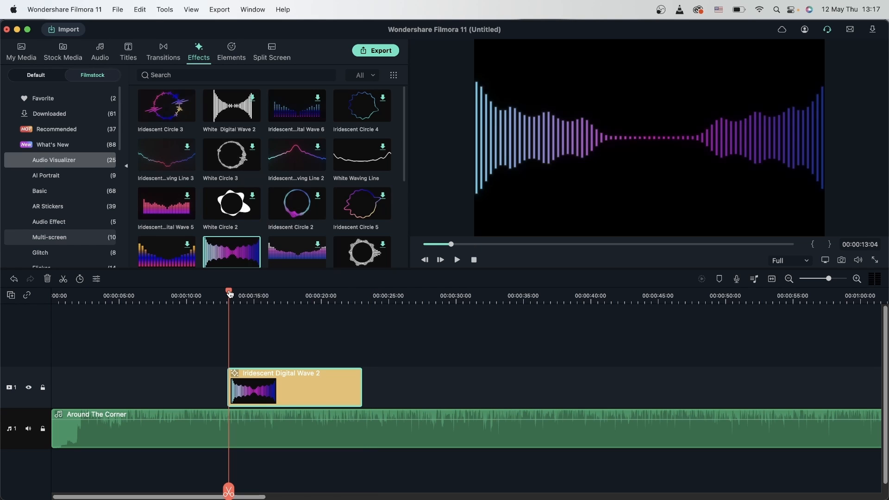